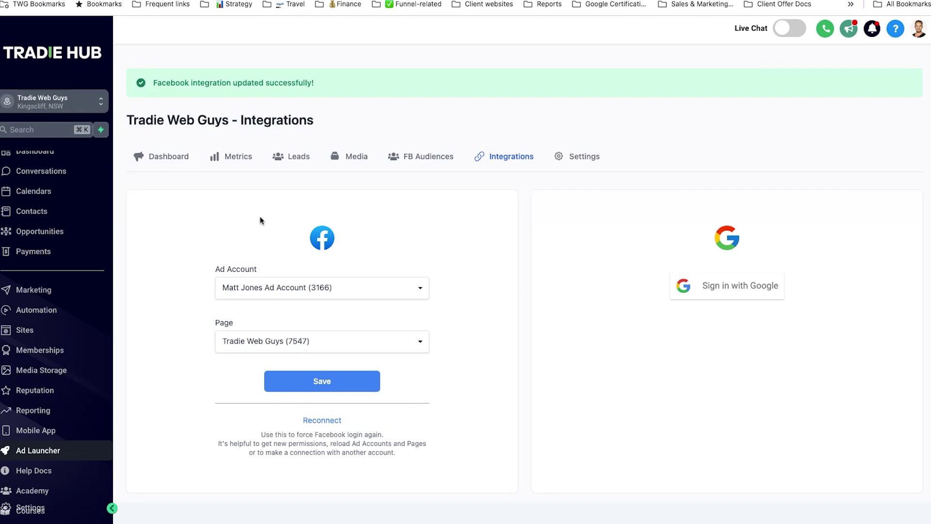
Launch a new ad campaign from the Dashboard with Facebook as the platform.
left_click(173, 159)
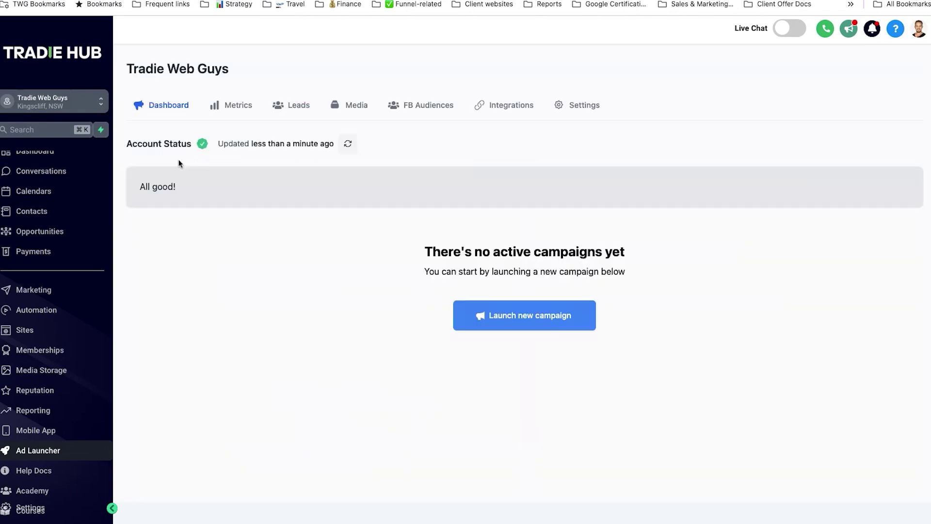
left_click(544, 317)
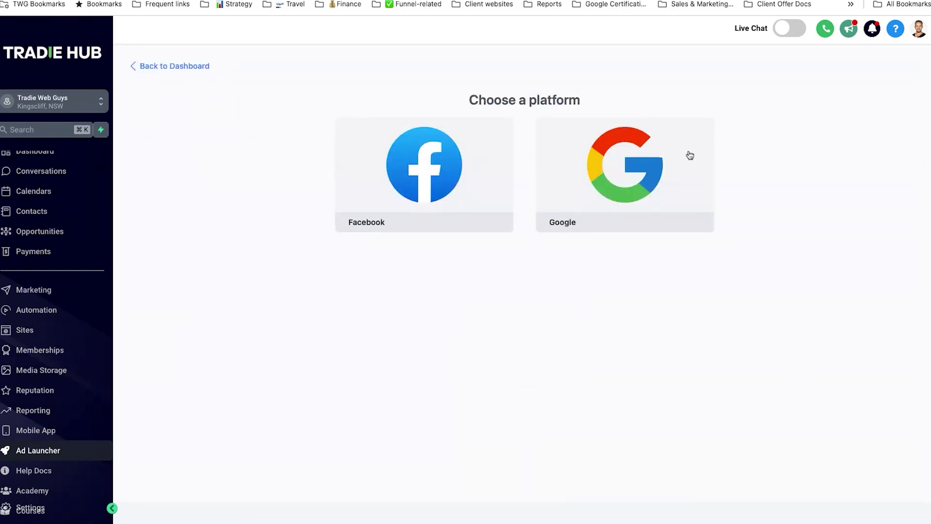
left_click(466, 204)
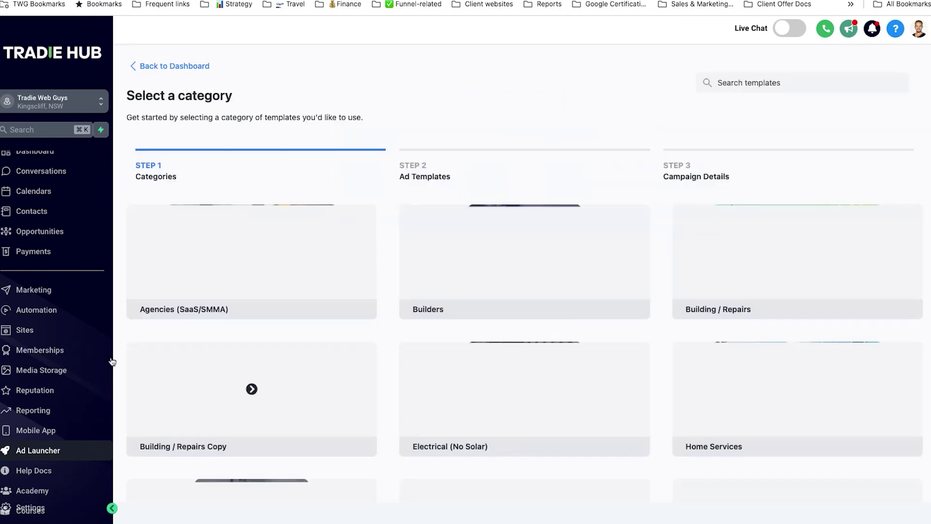
scroll(241, 351, "down", 3)
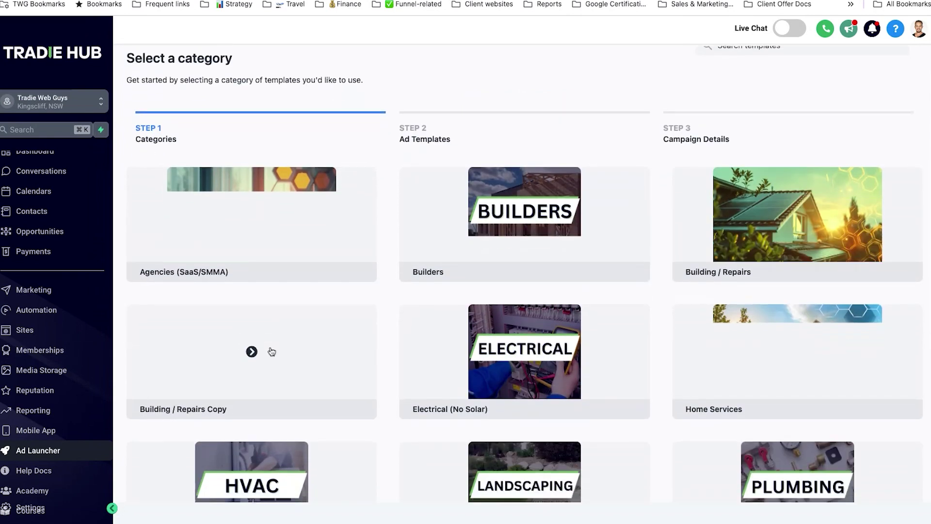
scroll(241, 351, "down", 3)
scroll(527, 235, "down", 2)
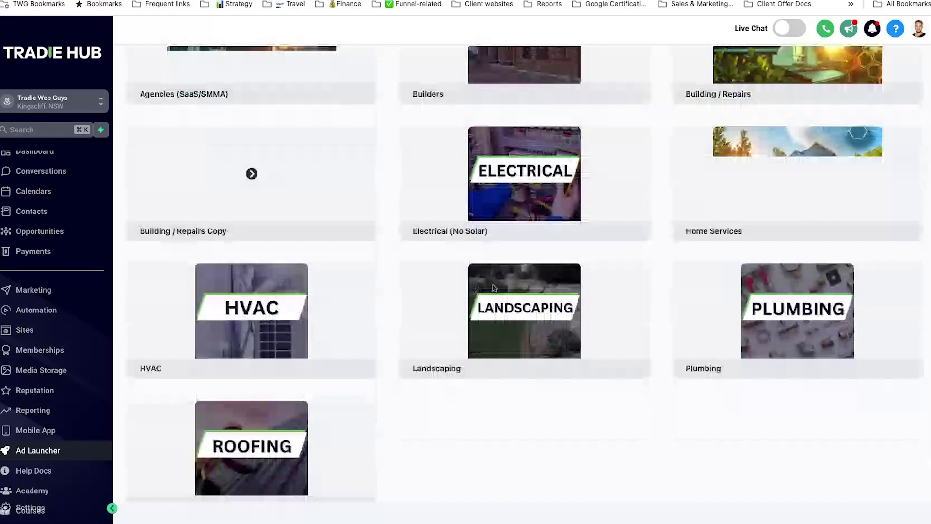
scroll(437, 291, "down", 2)
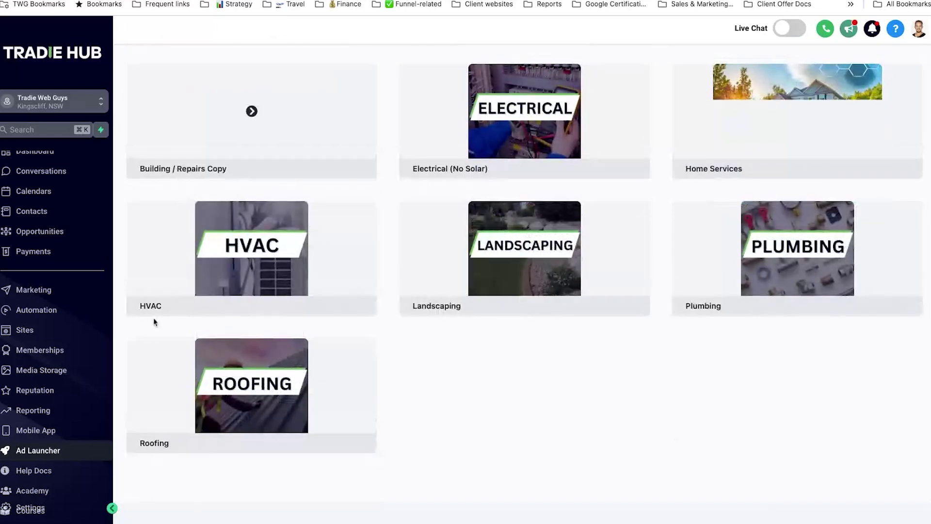
scroll(154, 321, "up", 1)
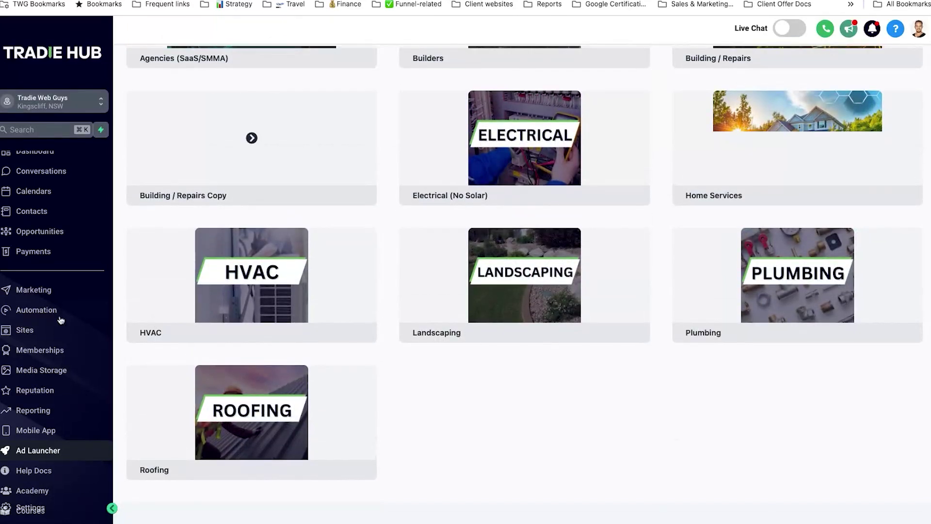
Show the HVAC templates and preview the full $30 Heating Tune Up ad, then close it.
left_click(252, 313)
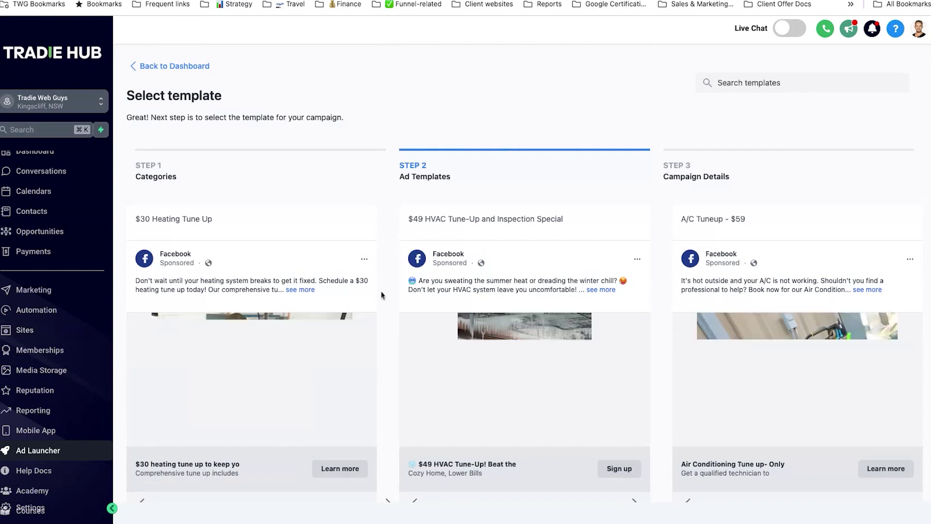
scroll(297, 333, "down", 3)
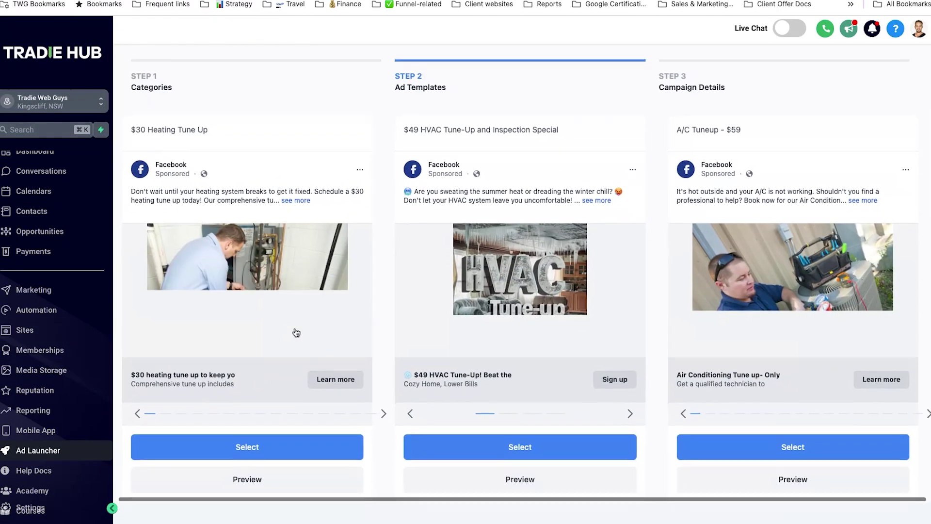
scroll(296, 332, "down", 5)
scroll(364, 249, "up", 3)
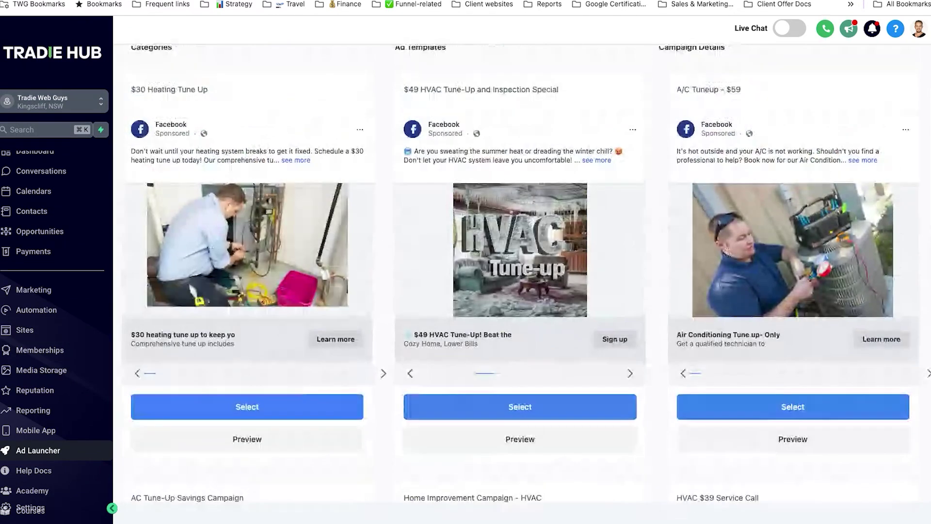
scroll(365, 249, "down", 5)
scroll(365, 248, "down", 5)
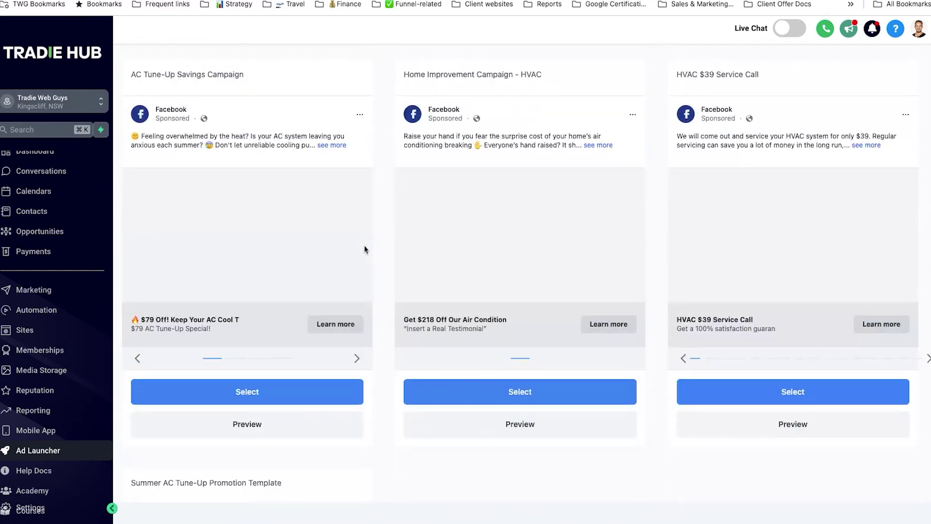
scroll(365, 249, "down", 2)
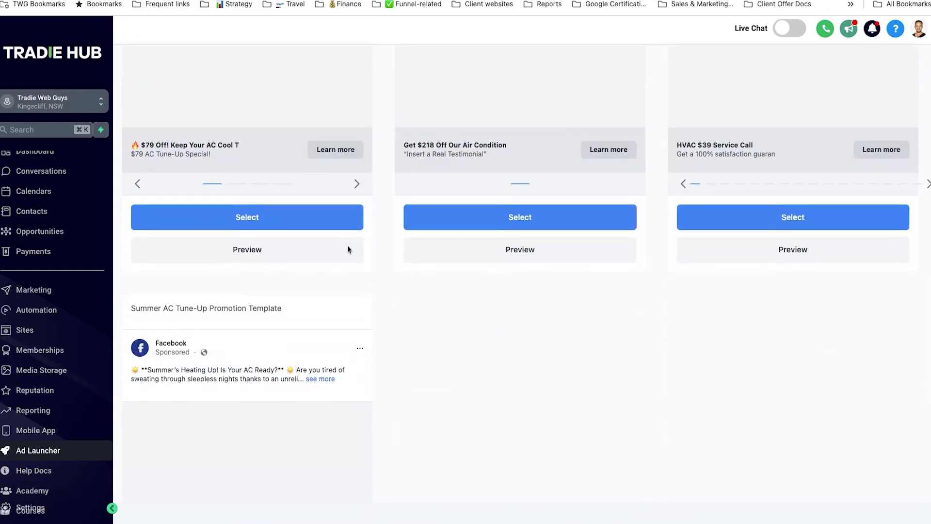
scroll(347, 249, "up", 3)
scroll(347, 249, "up", 5)
scroll(348, 250, "up", 4)
scroll(371, 258, "down", 3)
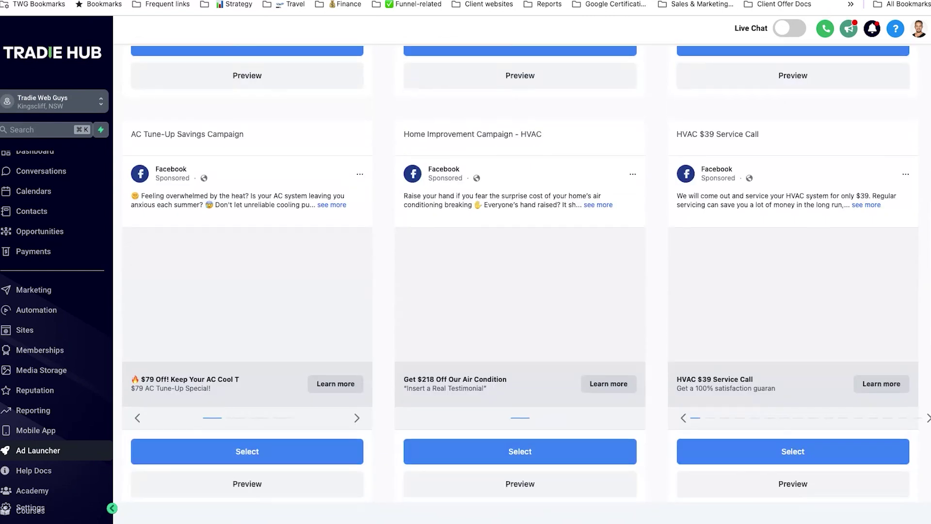
scroll(371, 257, "down", 2)
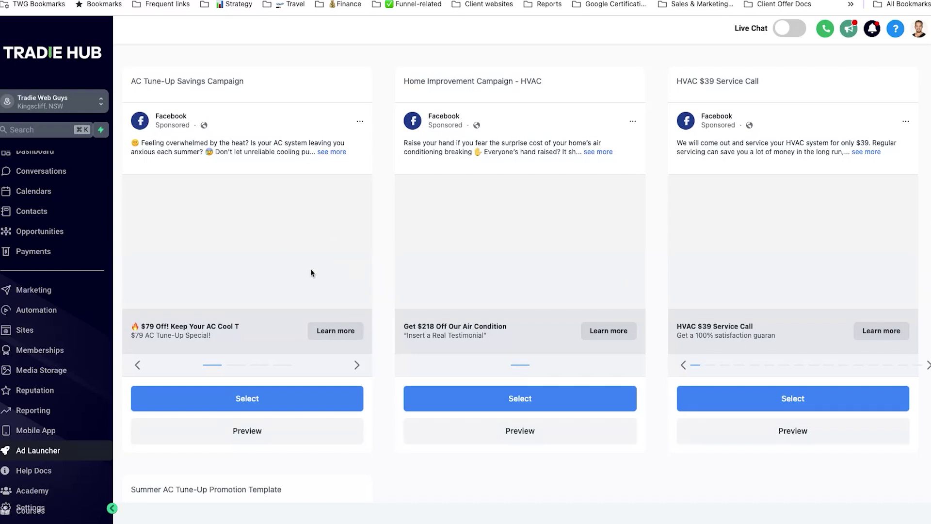
scroll(313, 273, "up", 4)
scroll(313, 274, "up", 1)
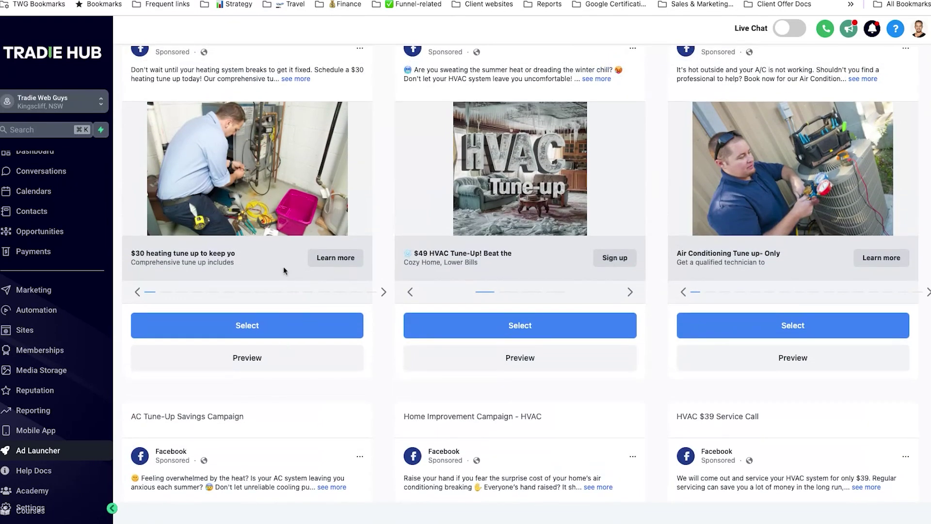
scroll(291, 276, "up", 2)
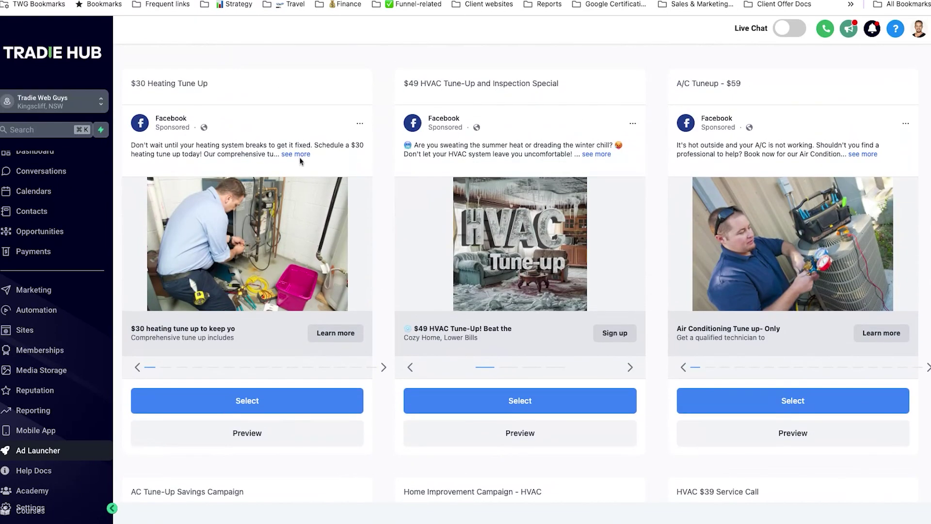
left_click(301, 155)
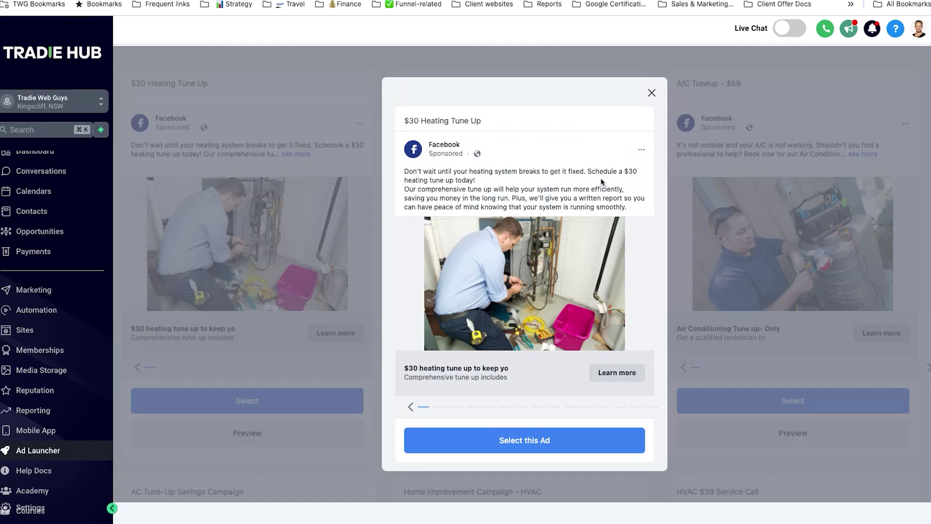
left_click(652, 95)
scroll(327, 327, "down", 1)
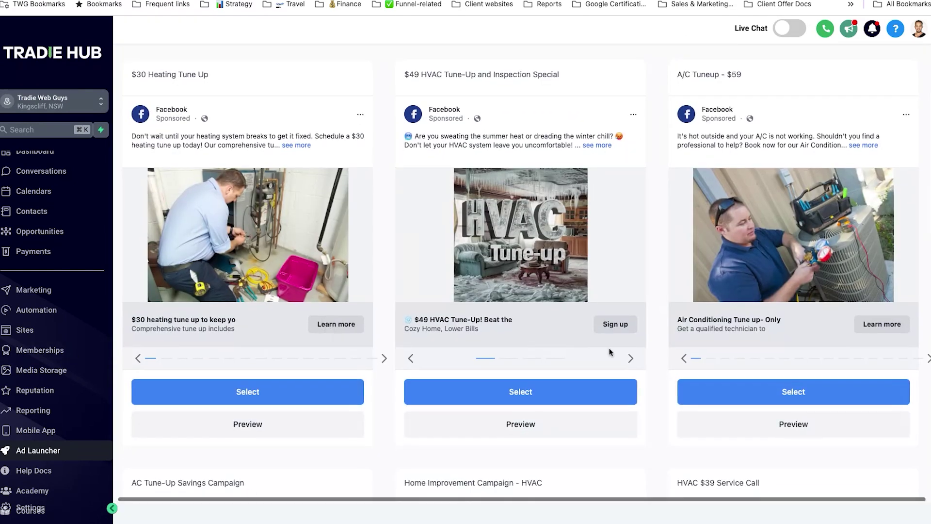
Fill in the A/C Tuneup - $59 campaign details with a $20 daily budget and radius 20.
left_click(814, 394)
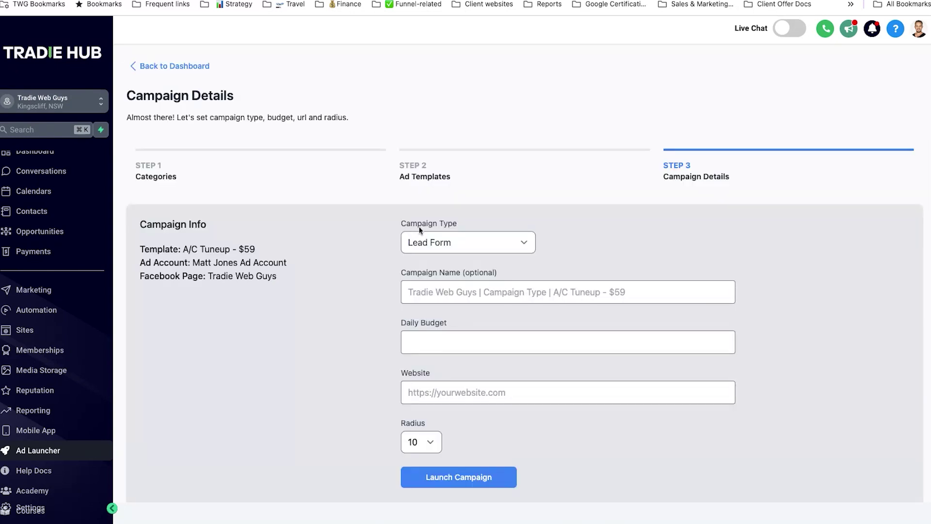
left_click(447, 245)
left_click(442, 295)
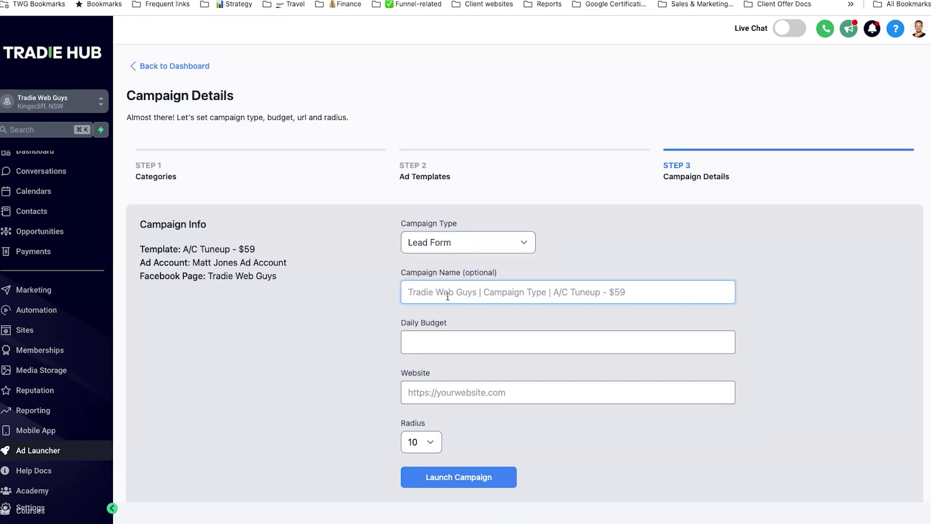
type("tg")
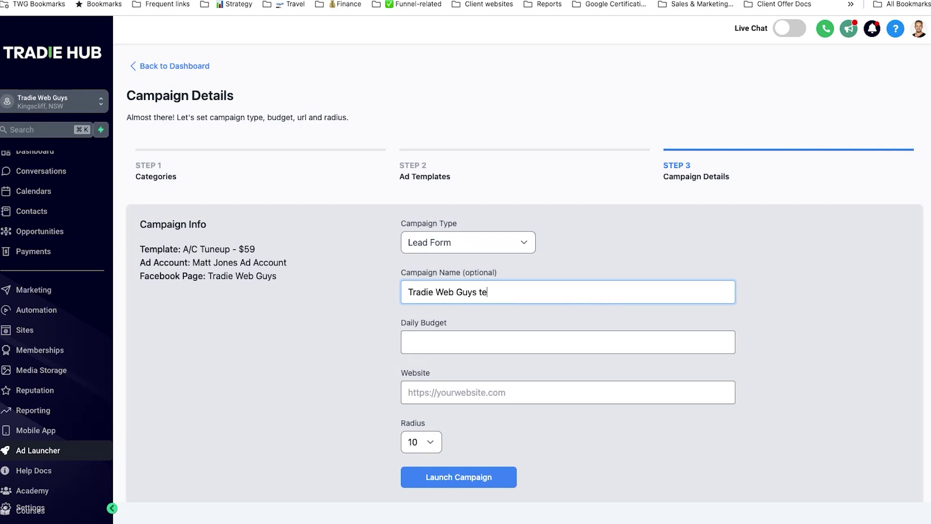
left_click(455, 345)
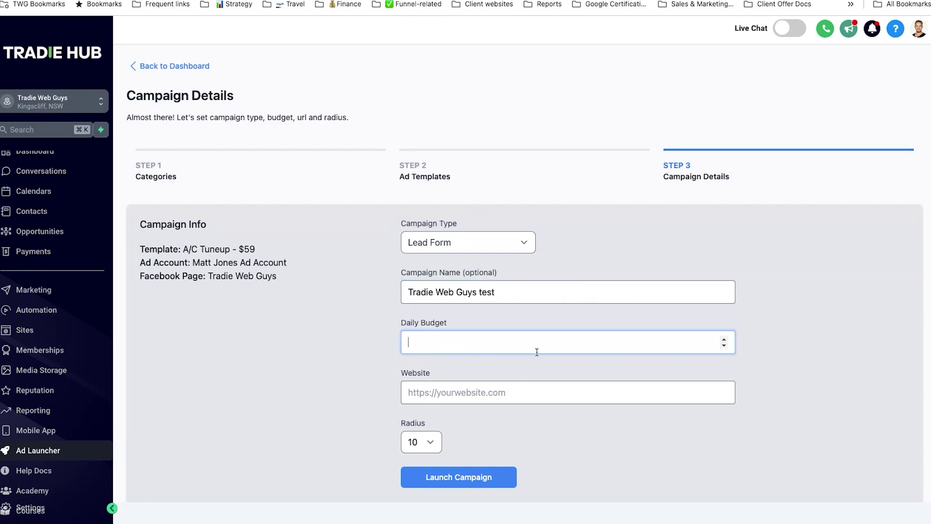
type("4")
left_click(724, 338)
left_click(725, 338)
left_click(510, 394)
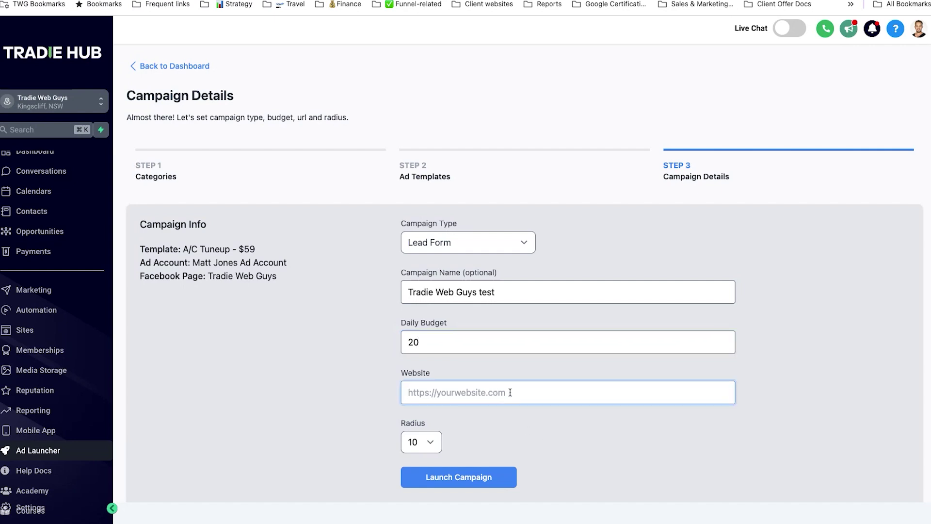
type("tbGuys.com.au")
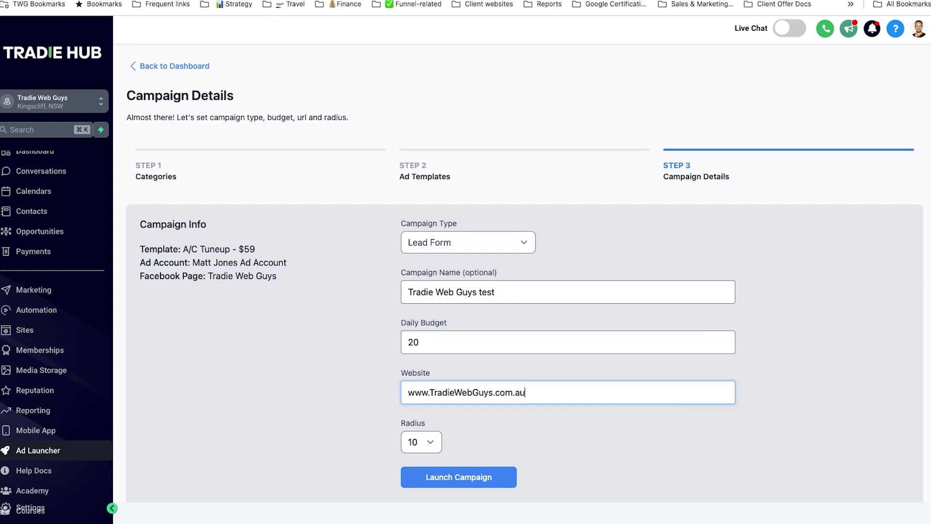
scroll(491, 421, "down", 2)
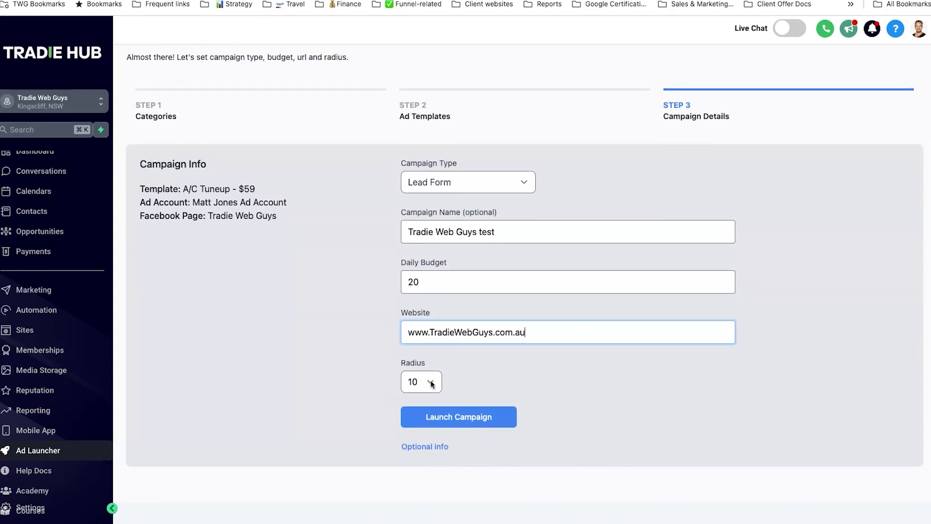
left_click(431, 383)
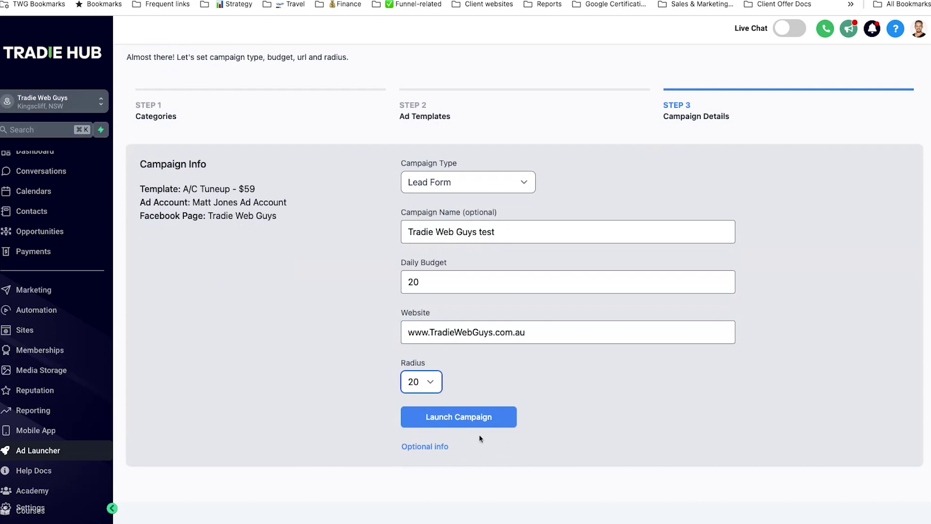
Reveal the optional settings, expanding and collapsing Lead Form, Location and Ad Text.
left_click(442, 446)
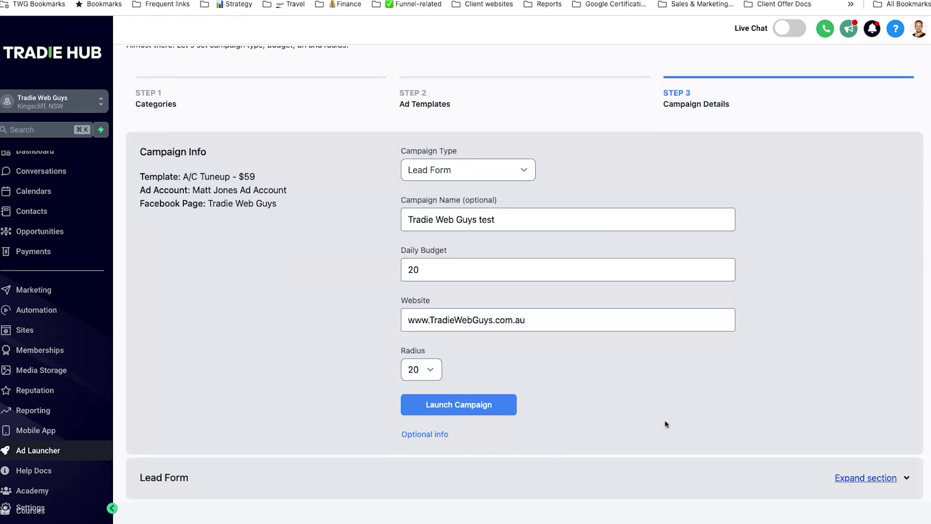
scroll(671, 407, "down", 5)
scroll(671, 407, "down", 3)
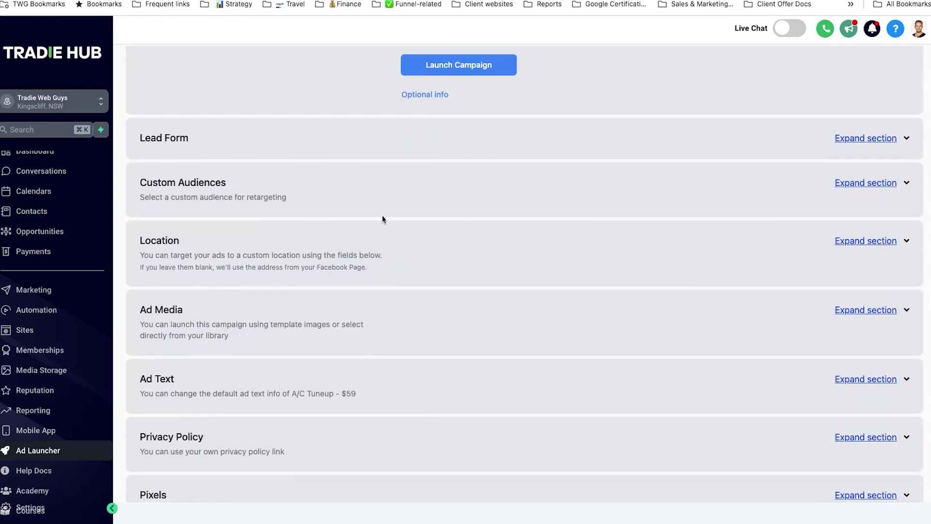
left_click(907, 138)
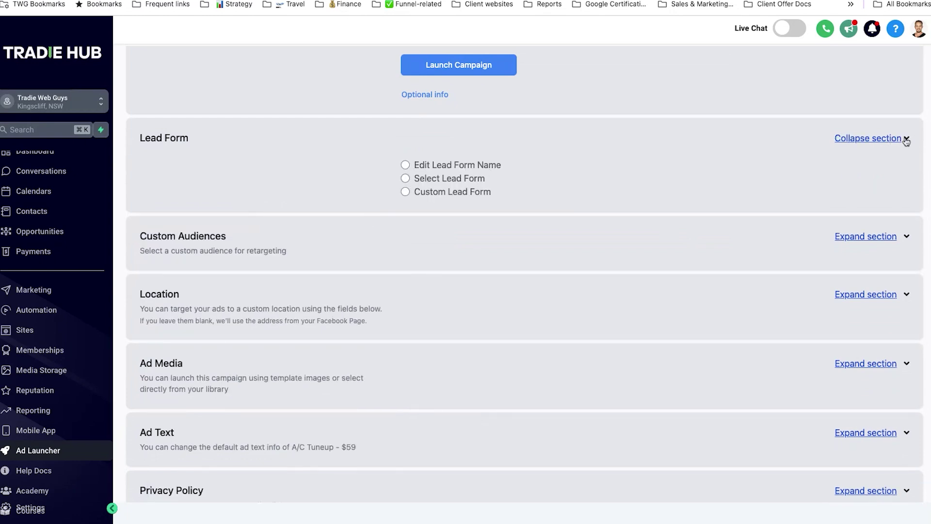
left_click(906, 139)
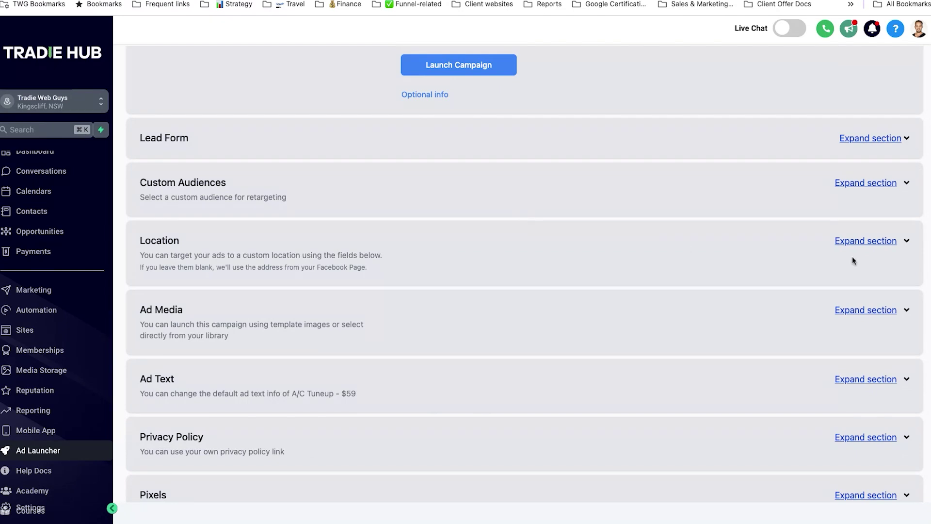
left_click(909, 242)
scroll(250, 282, "down", 2)
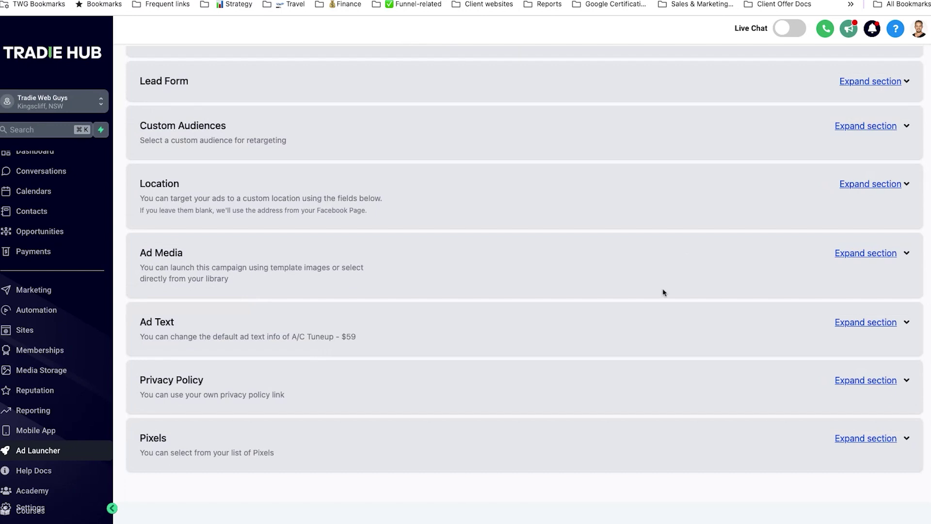
scroll(663, 289, "up", 1)
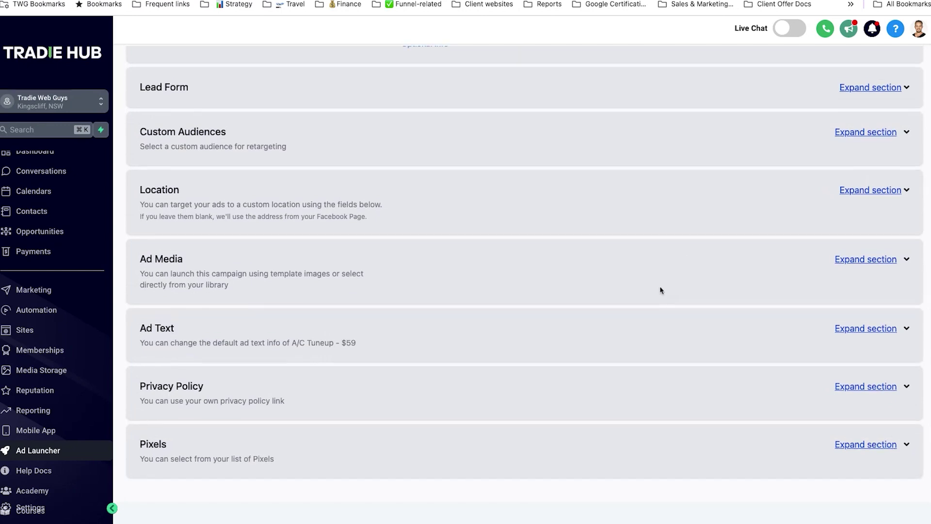
scroll(660, 289, "down", 1)
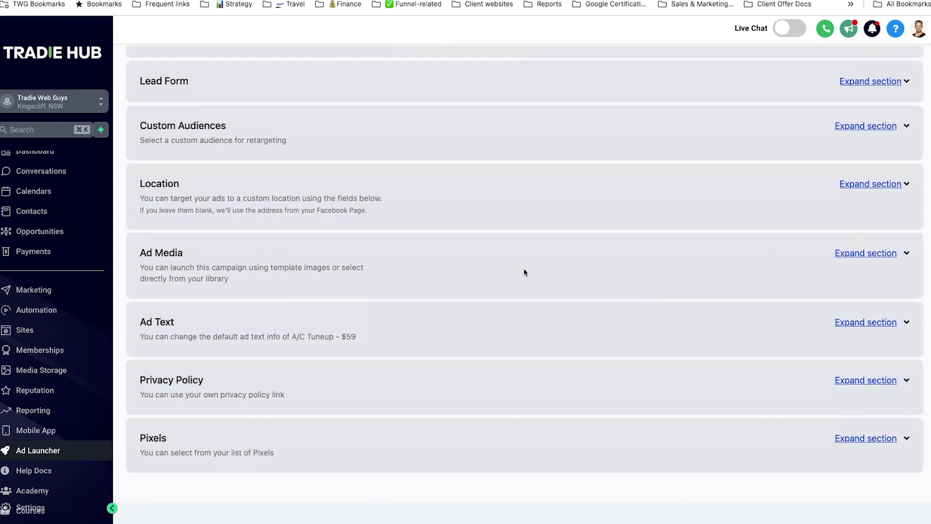
left_click(906, 323)
scroll(385, 356, "down", 4)
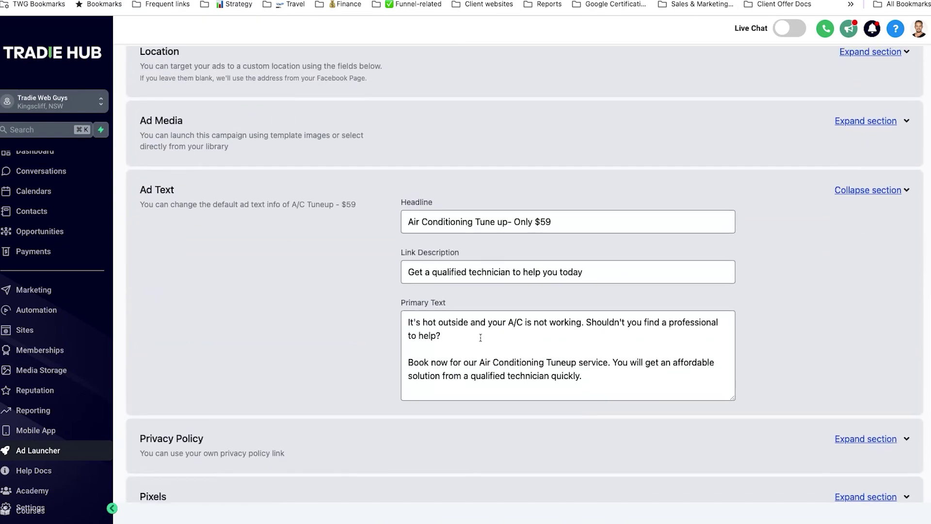
left_click(910, 192)
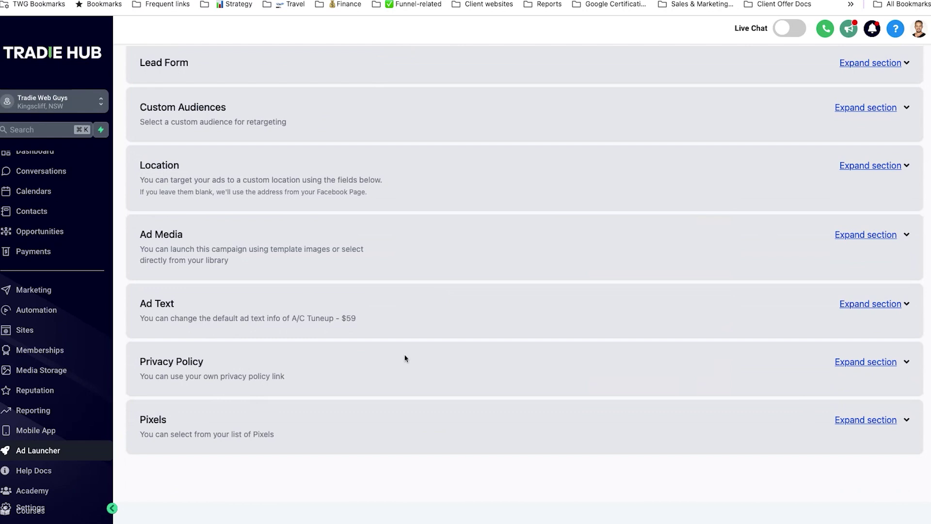
scroll(405, 359, "up", 5)
scroll(405, 358, "up", 5)
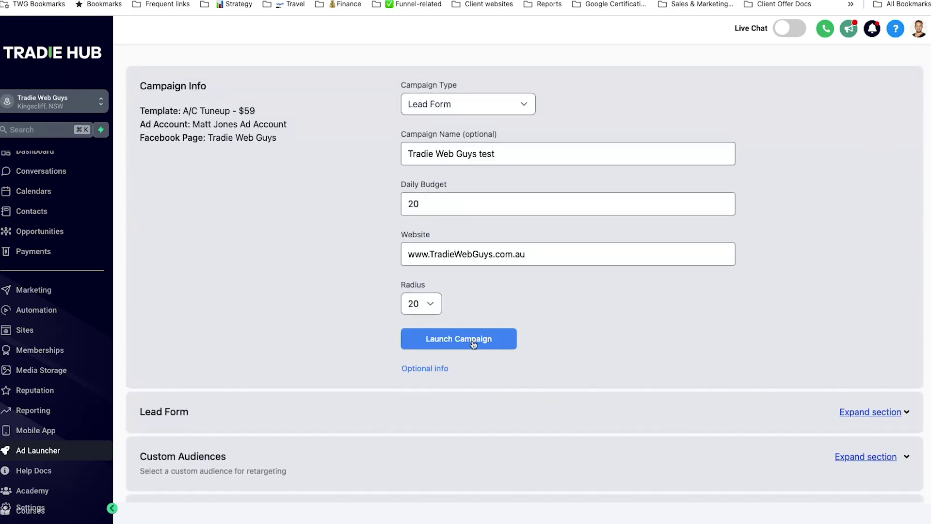
scroll(598, 333, "up", 4)
scroll(509, 327, "up", 1)
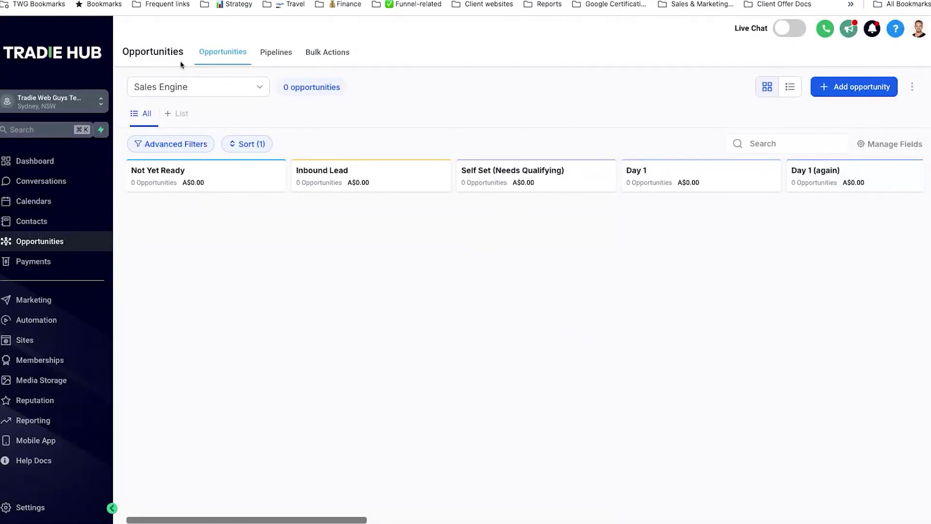
Go to Contacts and open the first contact's record in the Smart List.
left_click(33, 221)
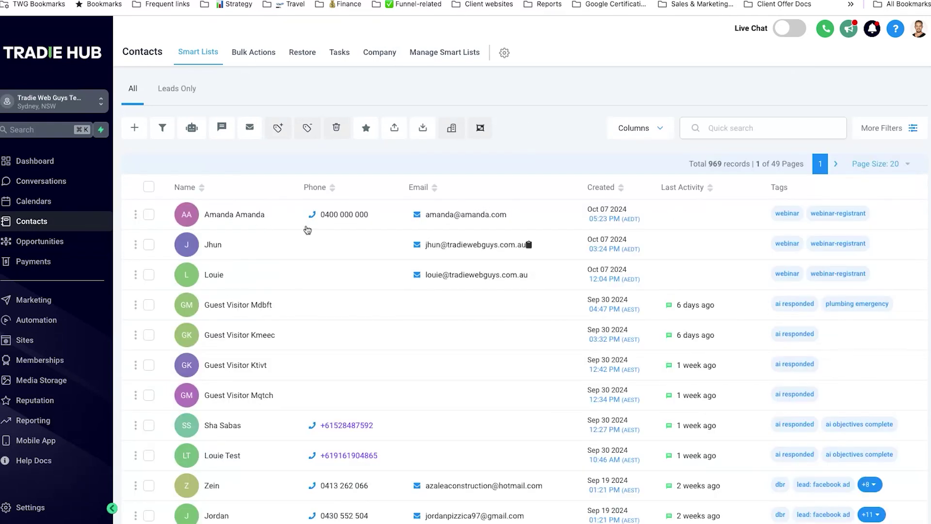
left_click(284, 227)
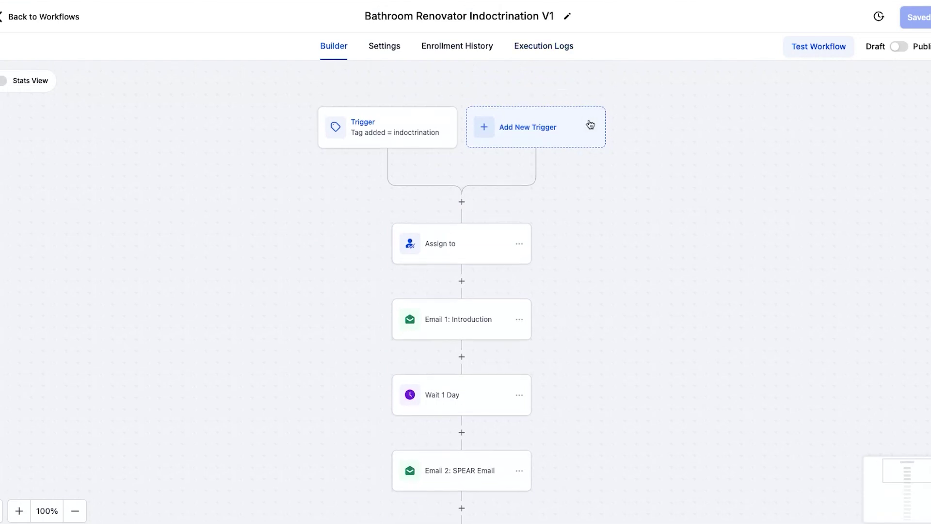
scroll(591, 124, "down", 1)
scroll(590, 124, "down", 1)
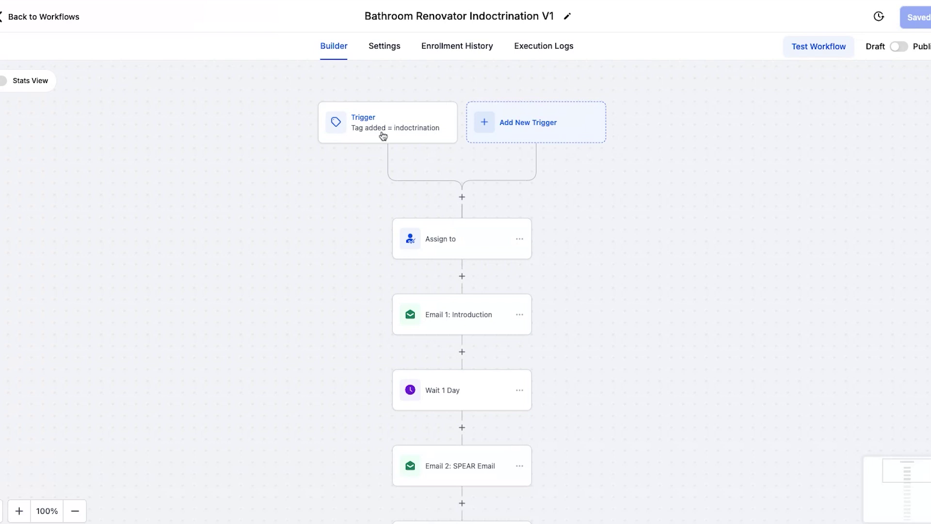
Pan the workflow canvas to view its later email and wait steps.
left_click_drag(553, 192, 550, 164)
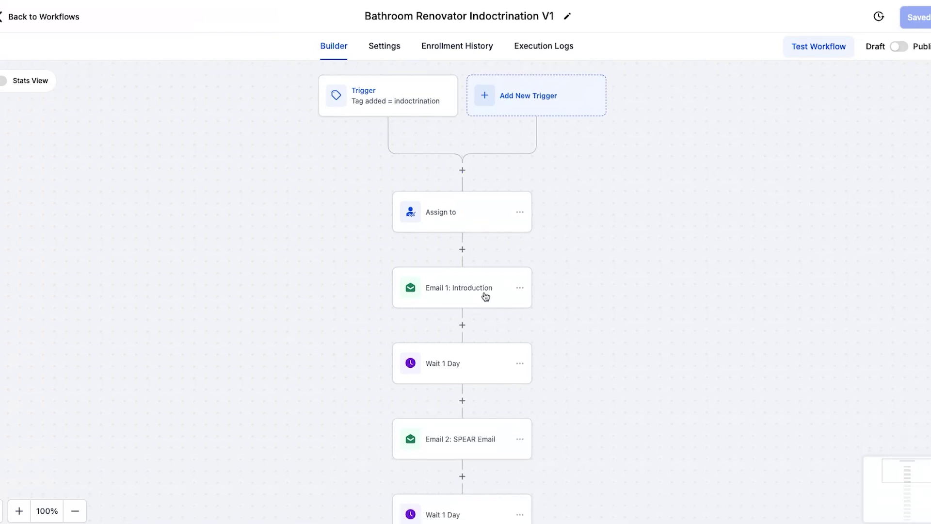
scroll(473, 342, "down", 2)
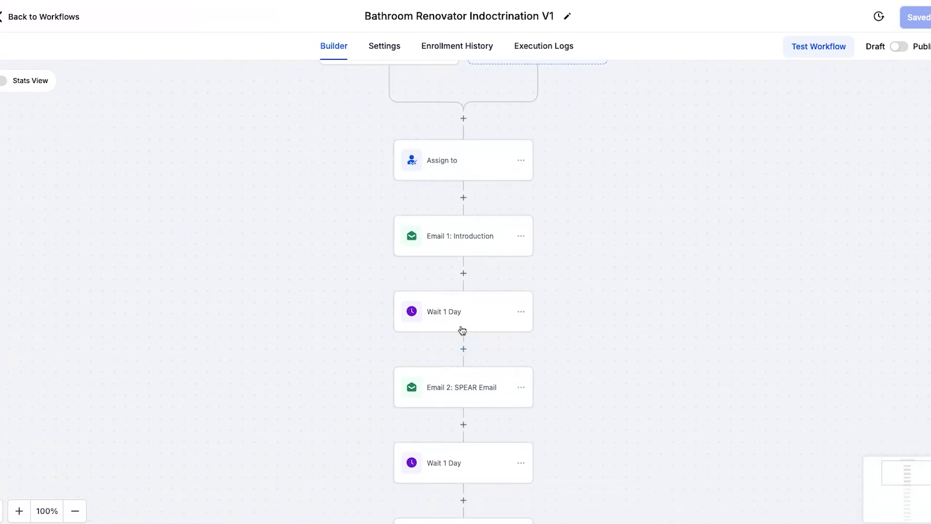
scroll(502, 393, "down", 4)
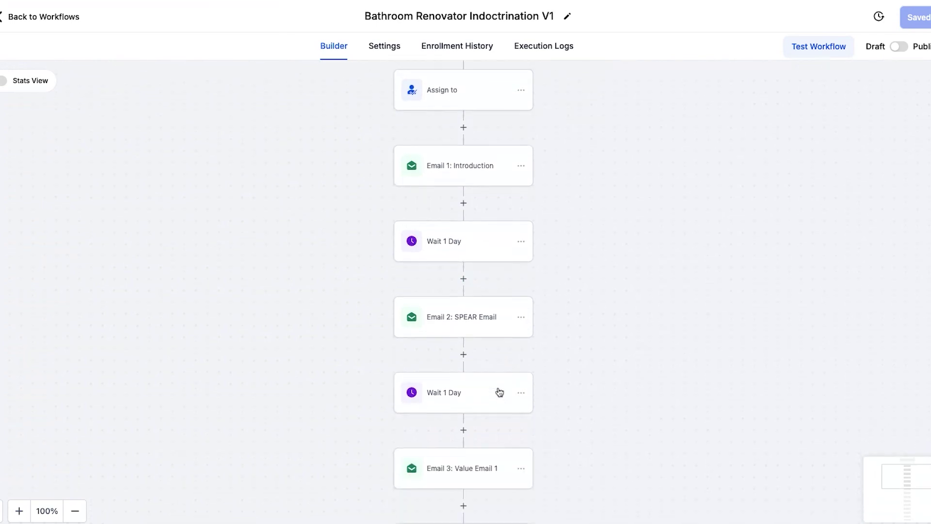
scroll(505, 350, "down", 1)
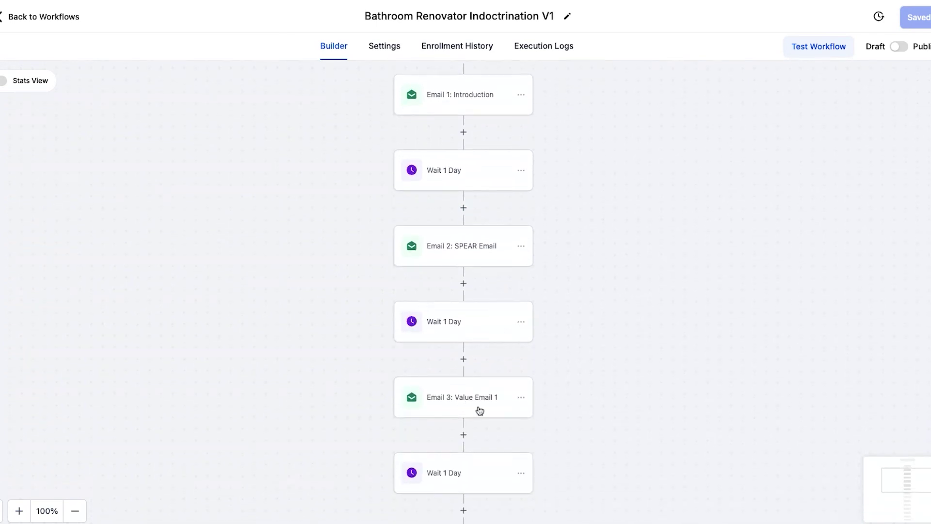
scroll(486, 412, "down", 2)
scroll(480, 408, "down", 1)
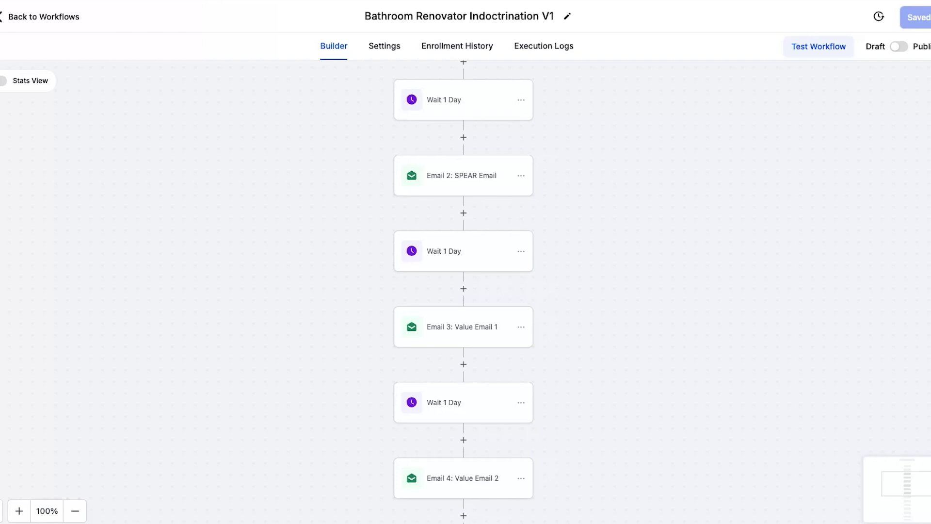
scroll(463, 291, "down", 3)
scroll(464, 291, "down", 3)
scroll(463, 291, "down", 3)
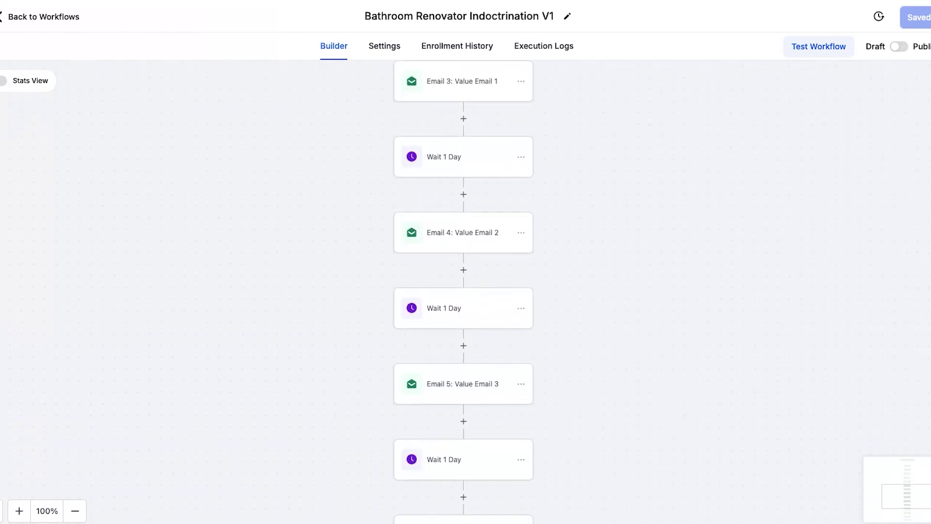
scroll(464, 291, "down", 3)
scroll(463, 291, "down", 3)
scroll(463, 291, "down", 3)
scroll(463, 292, "down", 3)
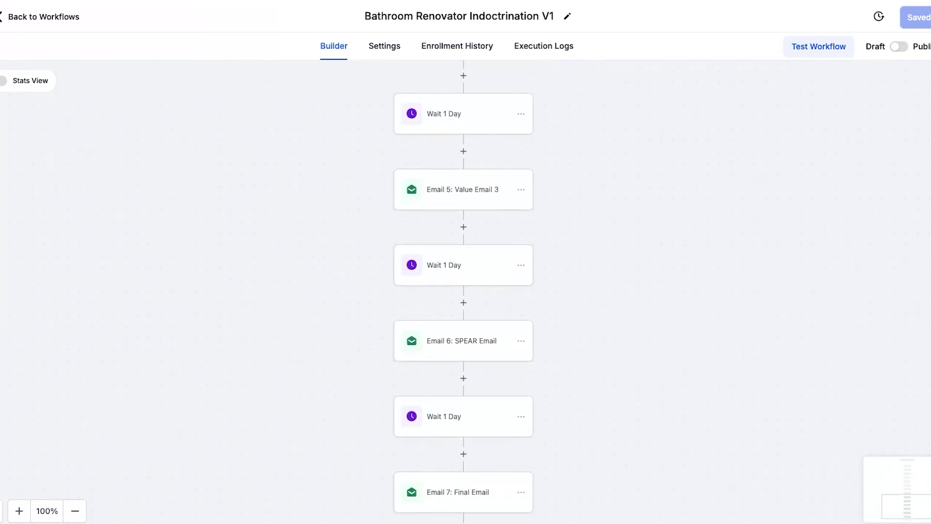
scroll(463, 291, "down", 3)
scroll(464, 291, "down", 1)
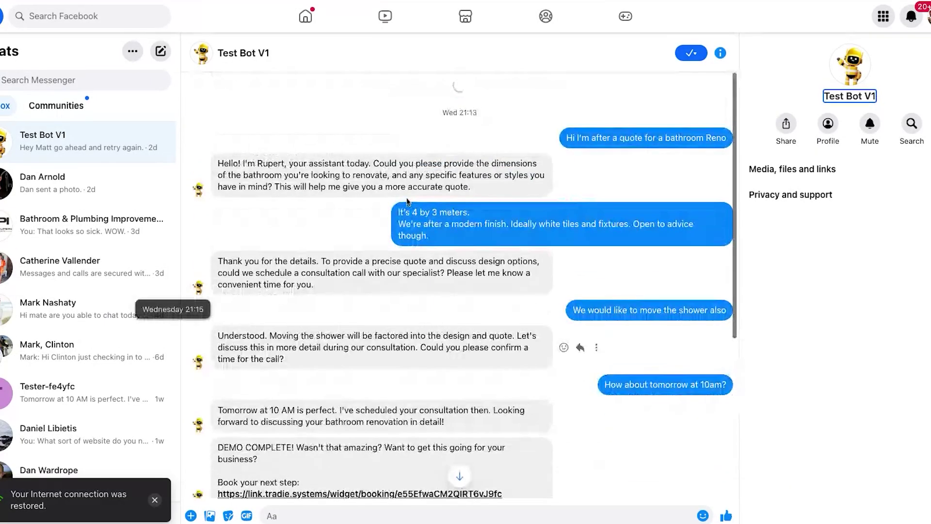
scroll(407, 202, "up", 5)
scroll(407, 202, "up", 8)
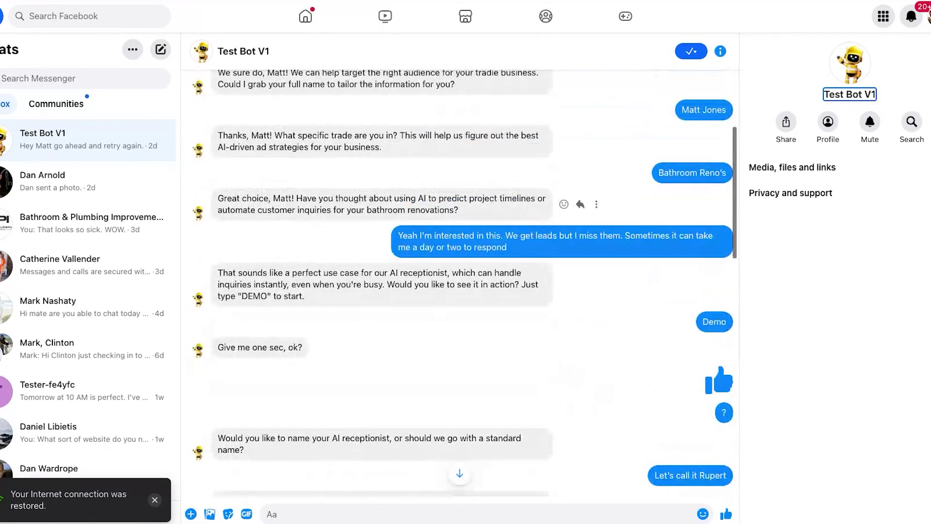
scroll(407, 203, "up", 3)
scroll(408, 203, "up", 3)
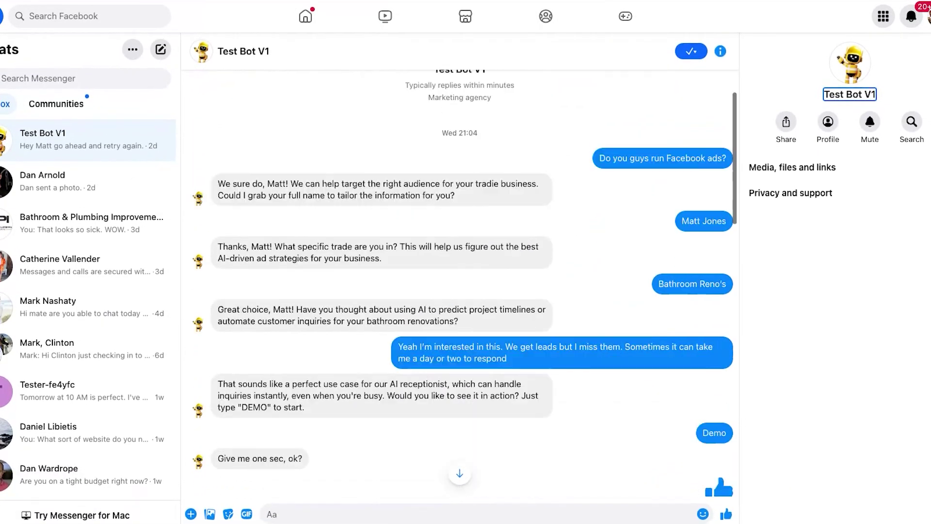
scroll(549, 127, "down", 4)
scroll(548, 127, "up", 2)
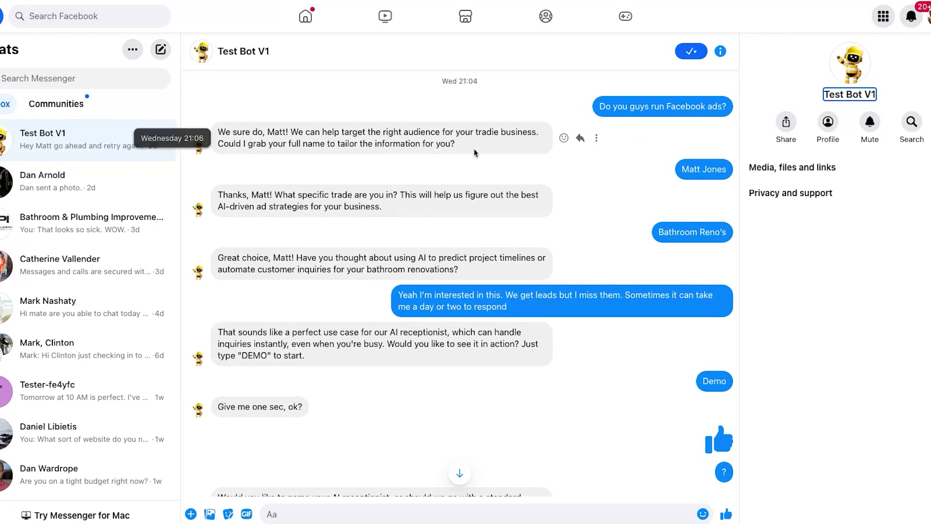
mouse_move(378, 396)
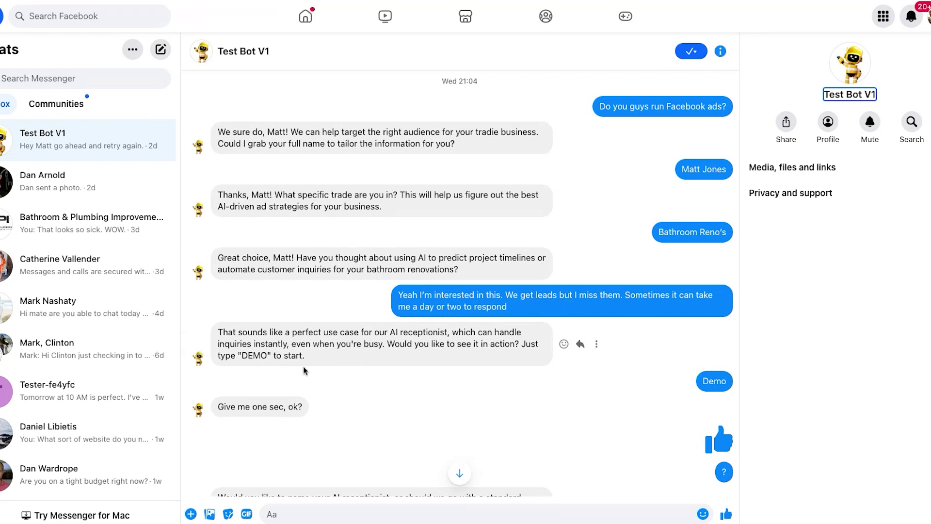
scroll(305, 370, "down", 5)
scroll(305, 370, "down", 5)
scroll(305, 370, "down", 1)
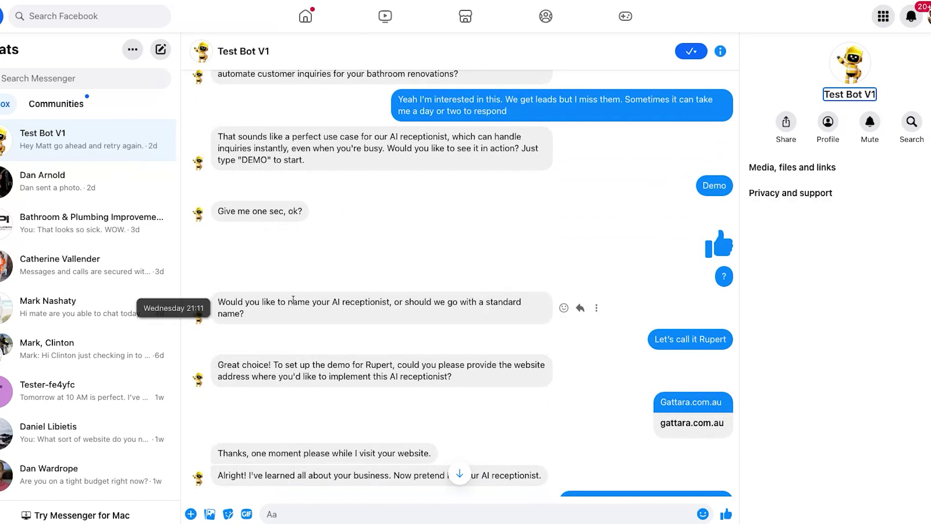
mouse_move(383, 291)
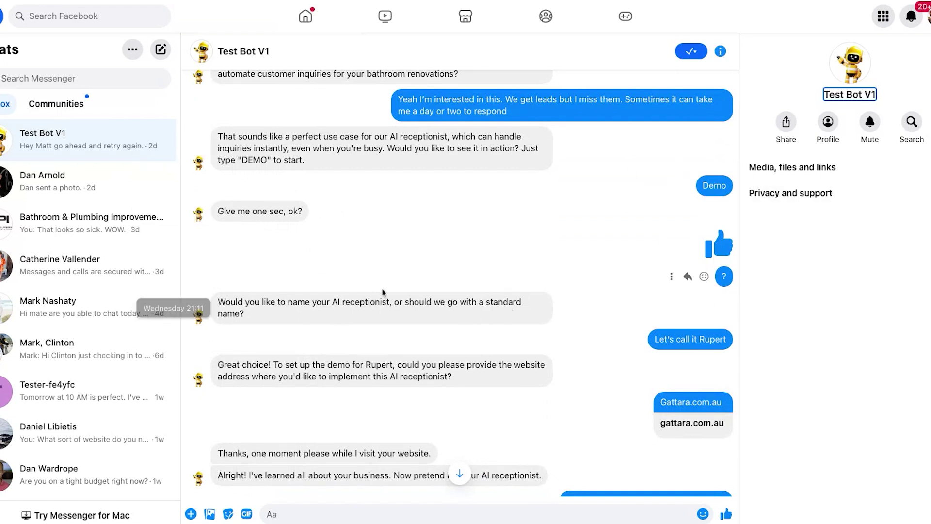
scroll(511, 311, "down", 4)
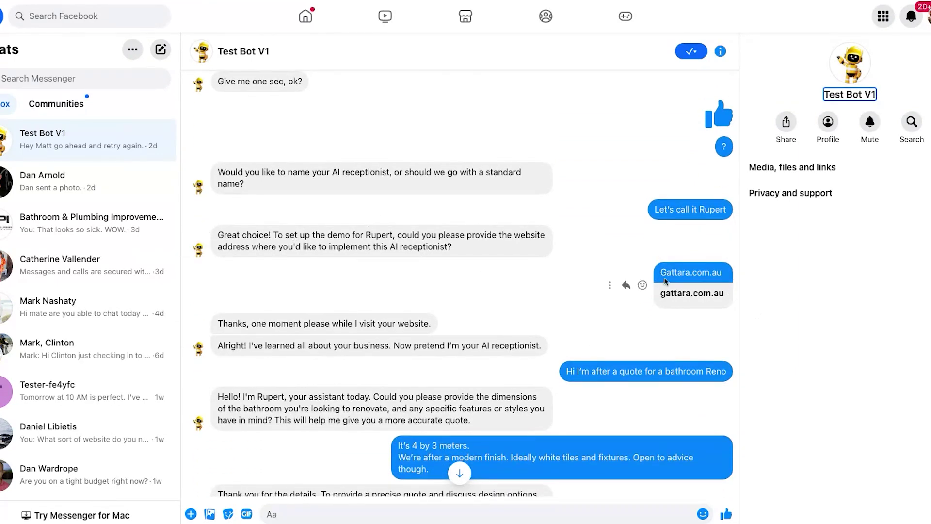
scroll(666, 279, "down", 5)
scroll(670, 282, "down", 3)
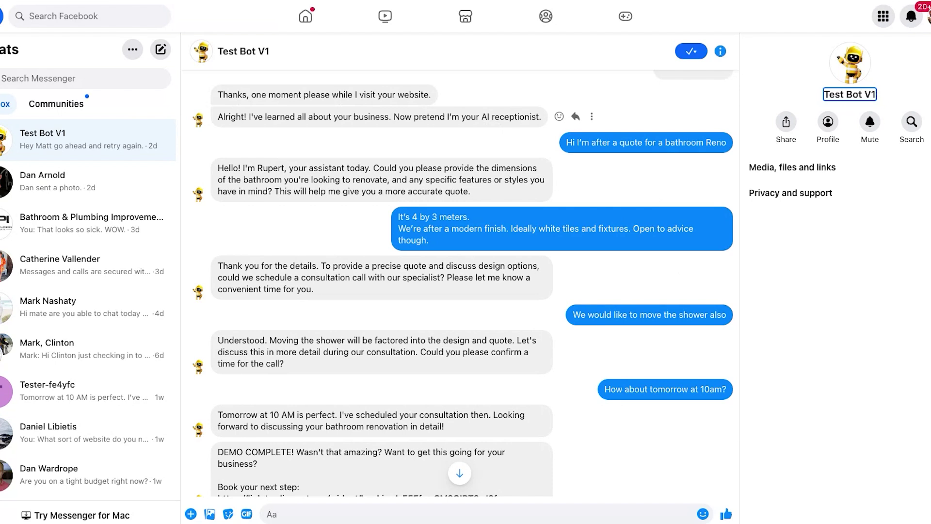
scroll(186, 135, "up", 5)
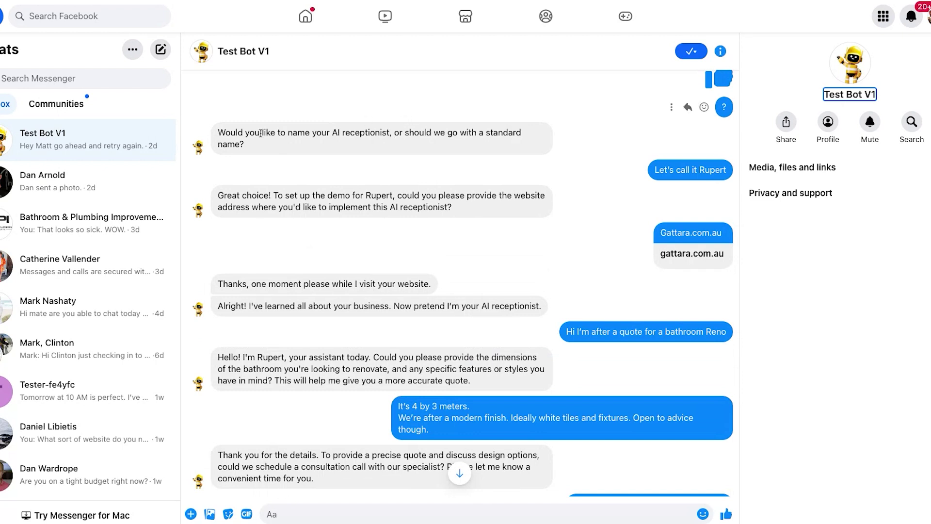
mouse_move(562, 229)
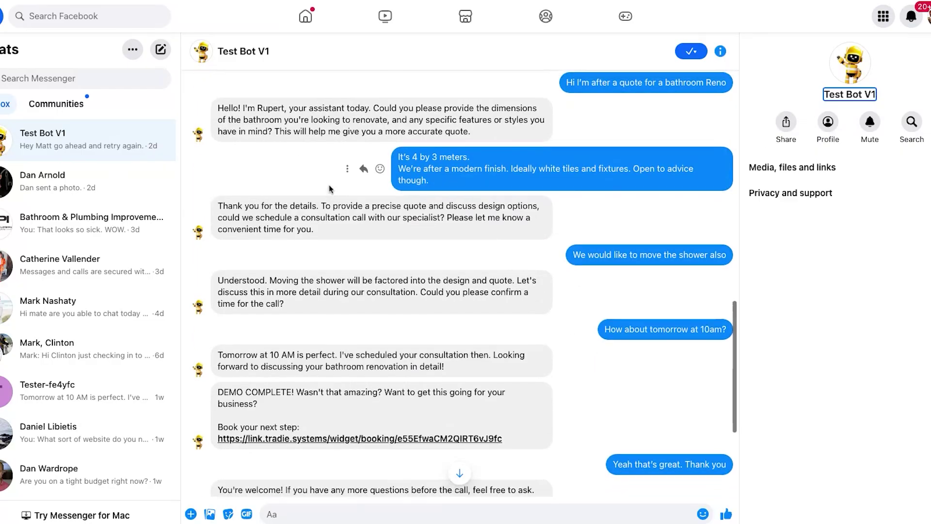
scroll(330, 190, "up", 1)
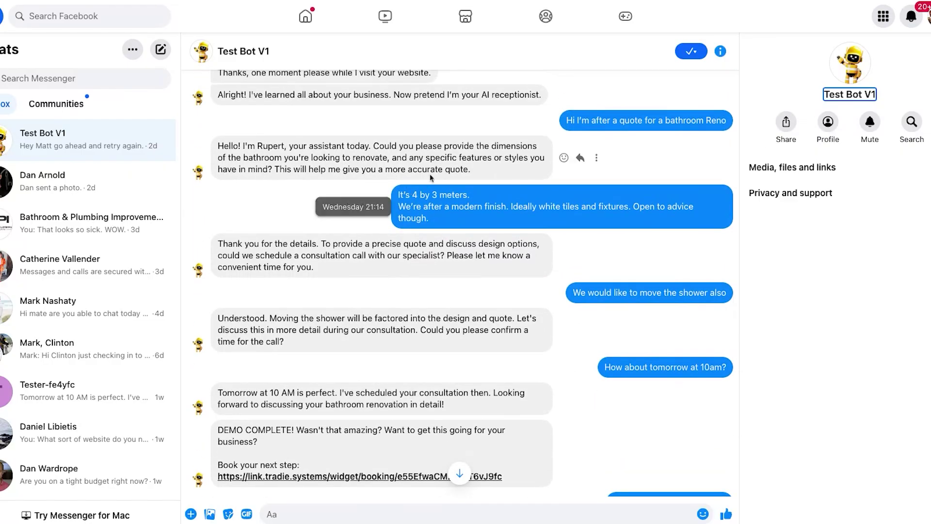
mouse_move(381, 218)
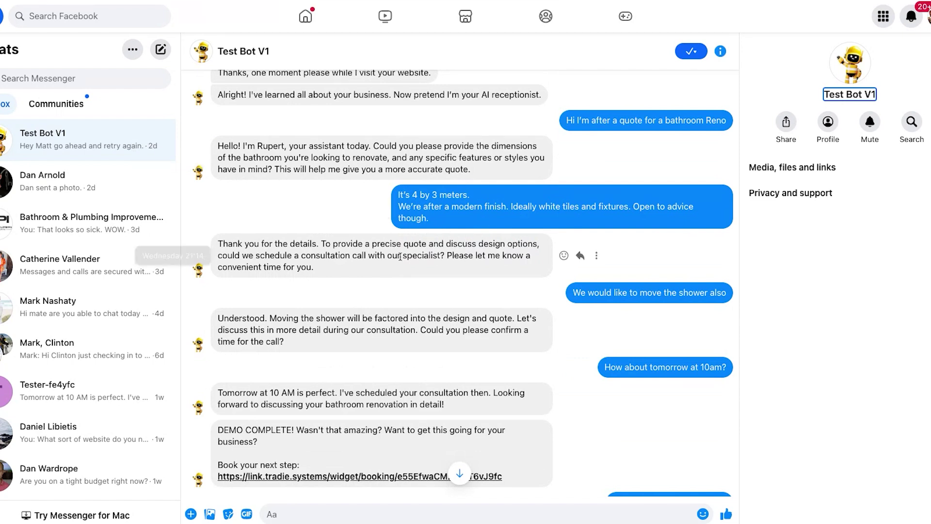
scroll(480, 216, "down", 5)
scroll(417, 163, "down", 5)
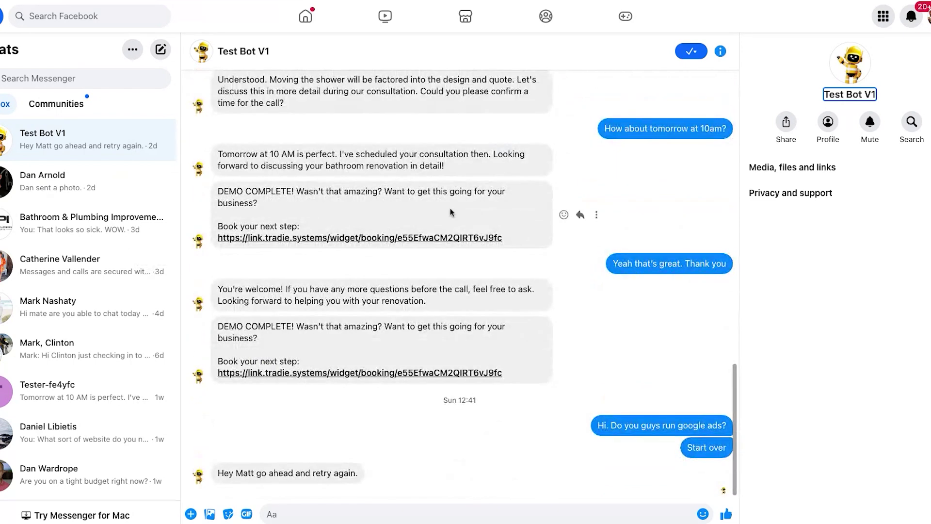
scroll(407, 309, "up", 2)
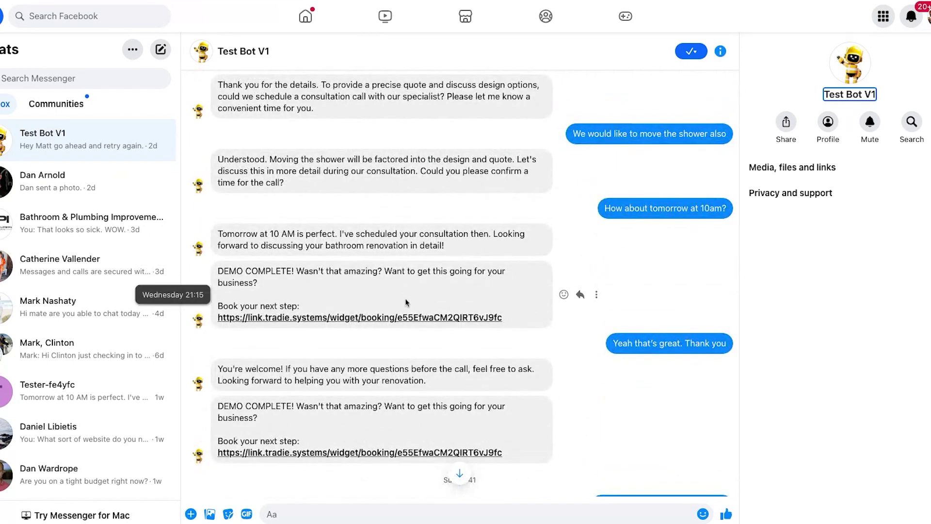
scroll(400, 289, "up", 4)
scroll(400, 289, "up", 4)
scroll(407, 304, "up", 3)
scroll(406, 304, "up", 4)
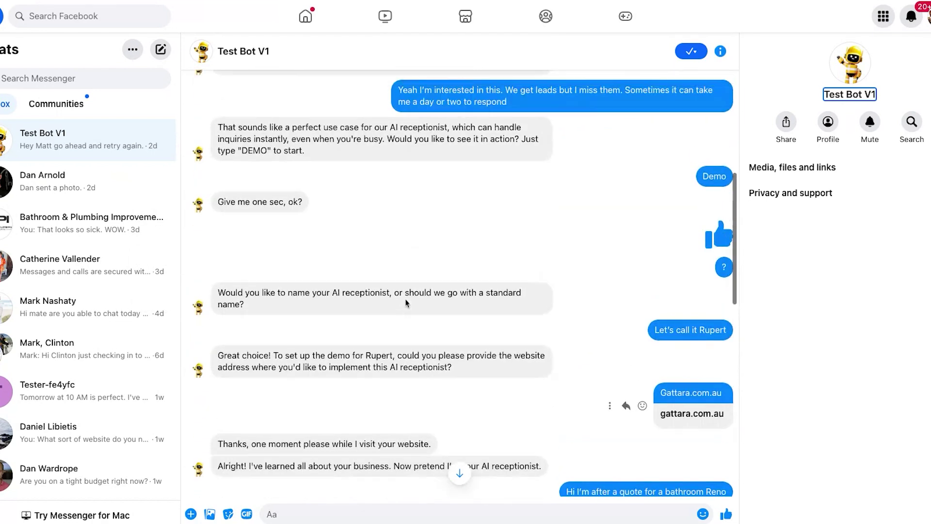
scroll(407, 304, "up", 3)
scroll(407, 303, "up", 3)
scroll(407, 303, "up", 5)
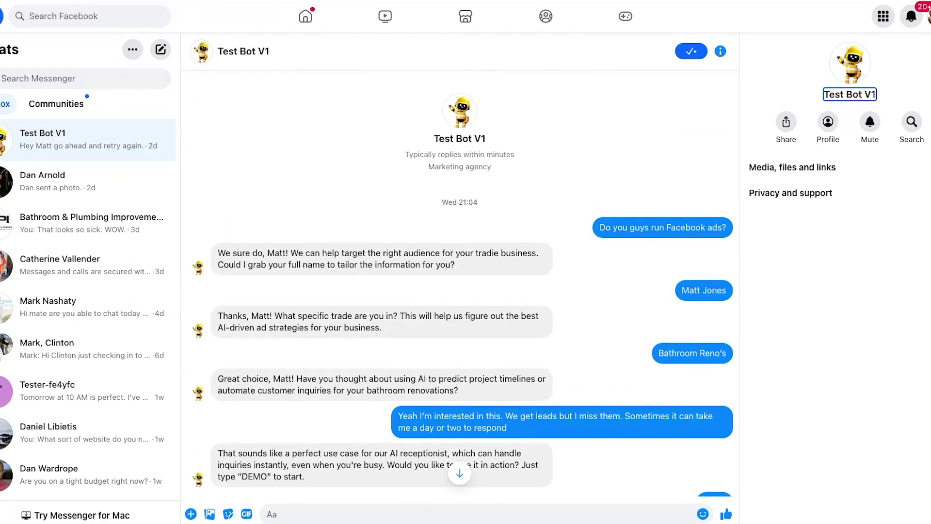
Open the Test Bot V1 Facebook page from the chat's info panel.
left_click(850, 94)
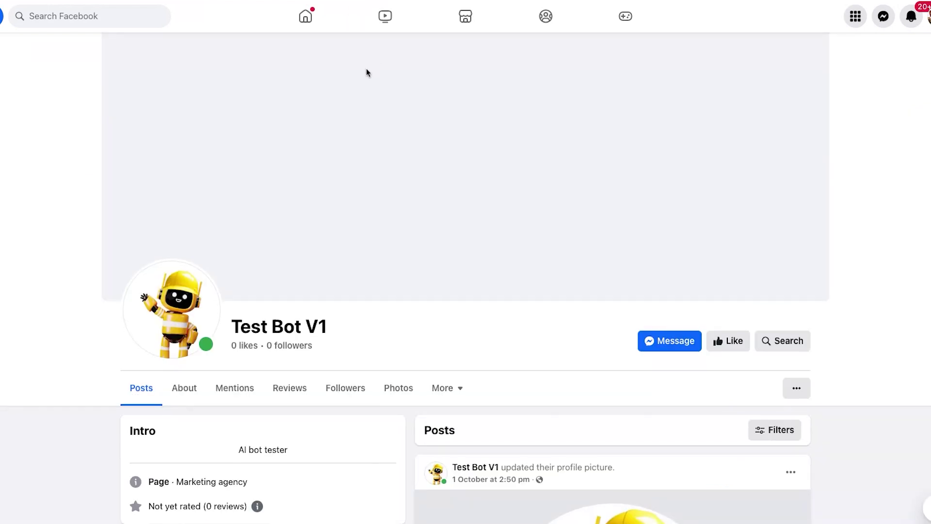
scroll(513, 422, "down", 3)
left_click(669, 138)
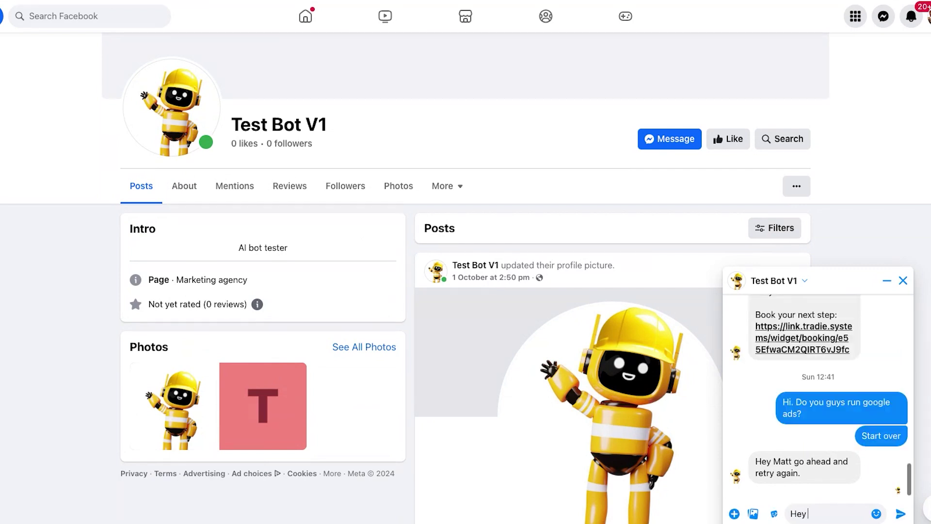
type("Hey does this work f")
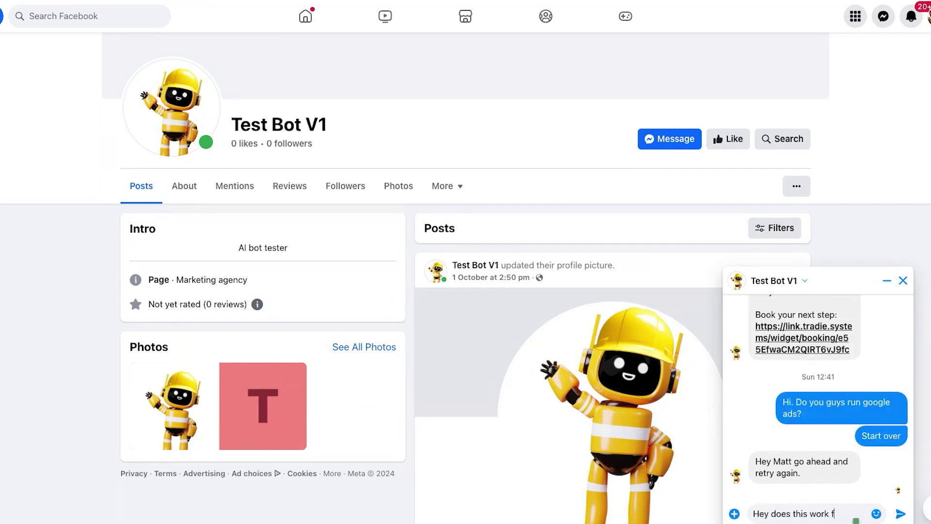
type("or plumbers")
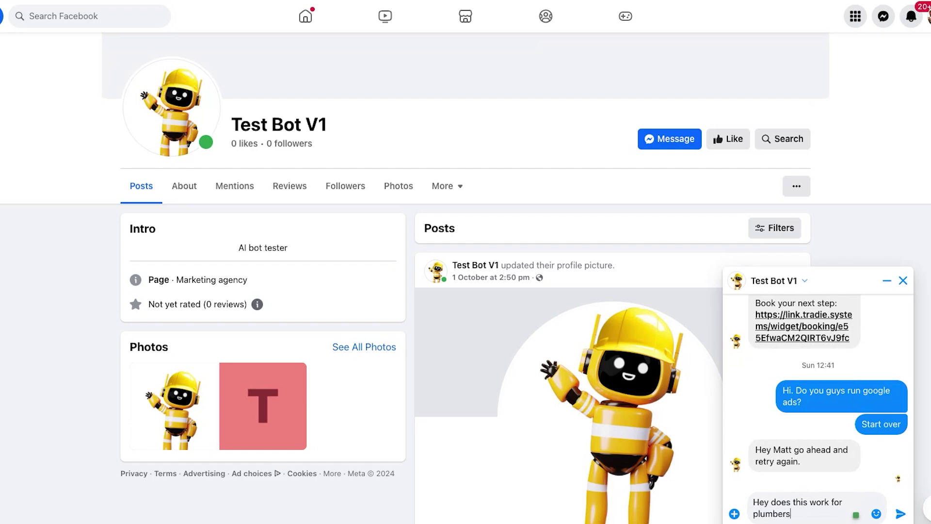
type("?")
key("Return")
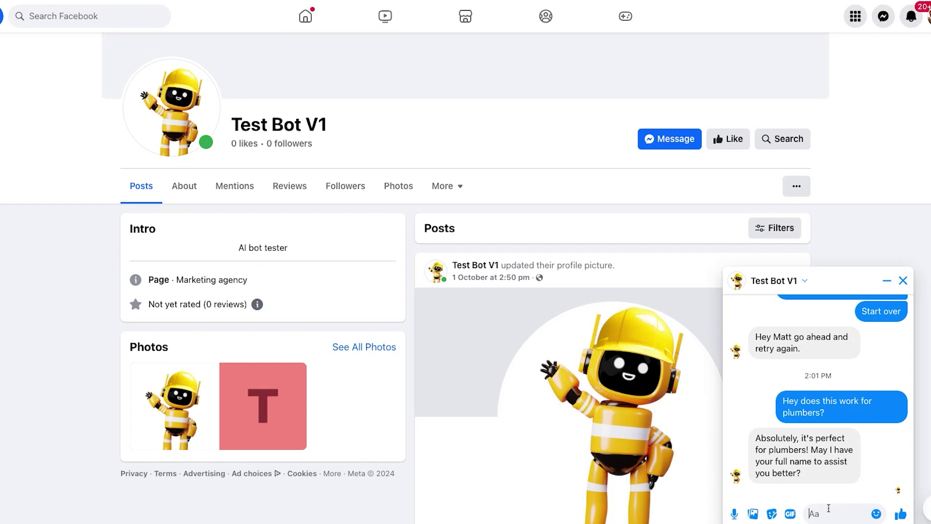
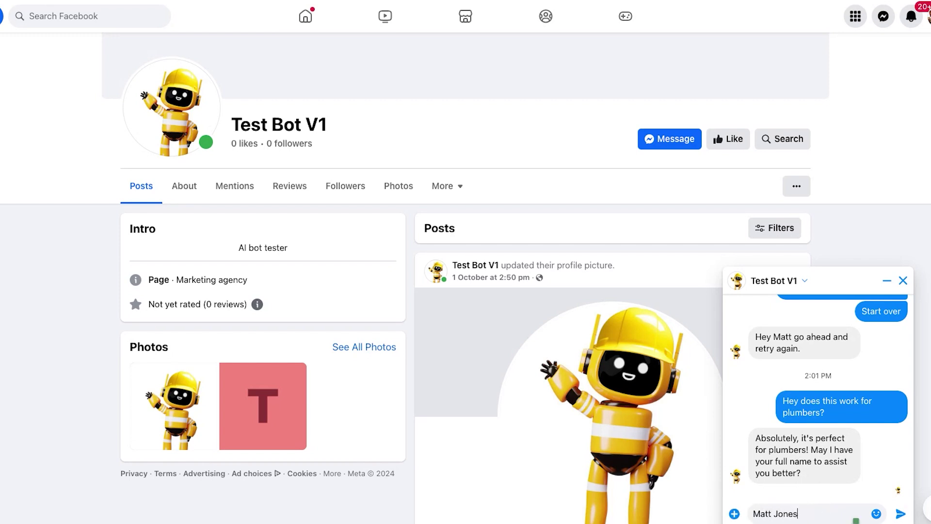
key("Return")
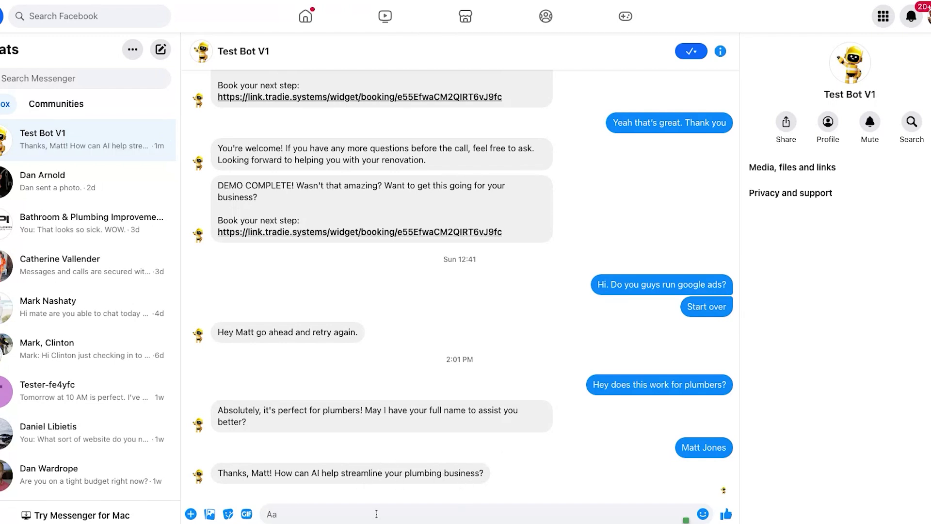
type("I want it")
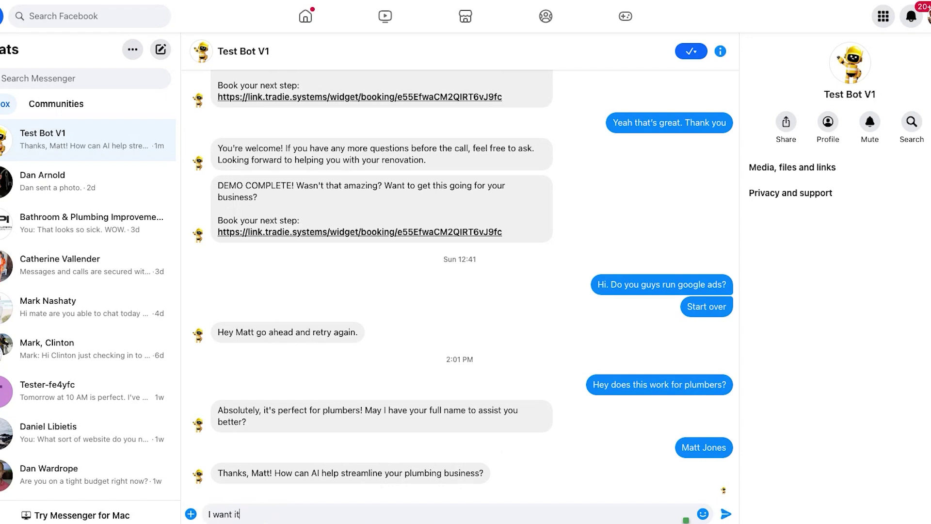
type(" to speed up inbound enquiries.")
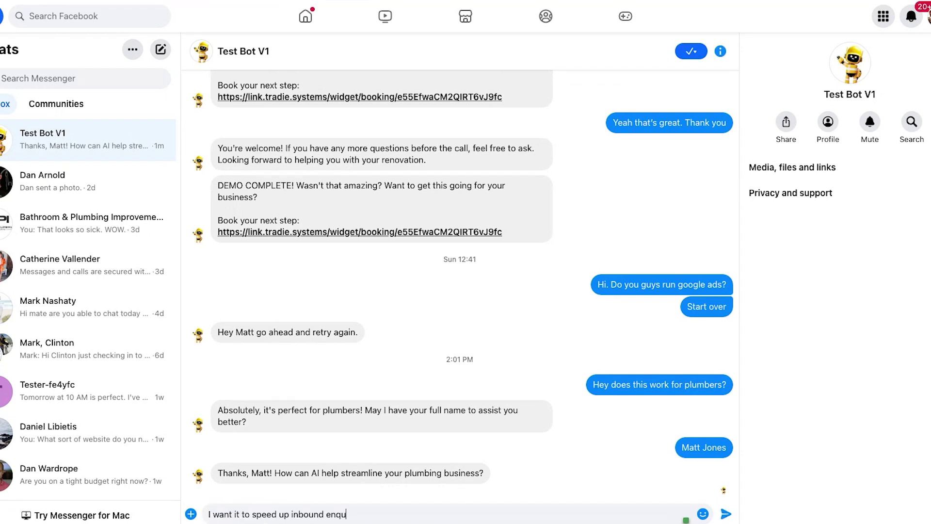
Send 'I want it to speed up inbound enquiries.' followed by DEMO.
key("Return")
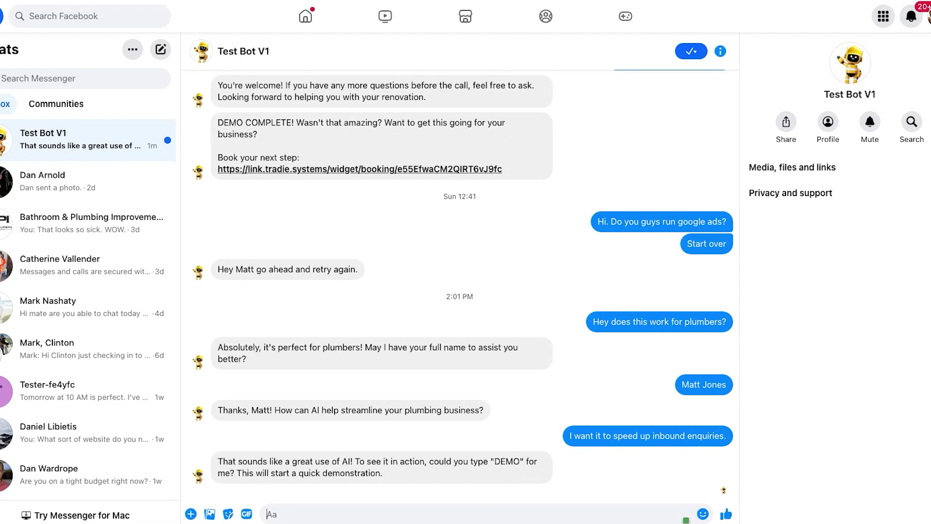
type("DEMO")
key("Return")
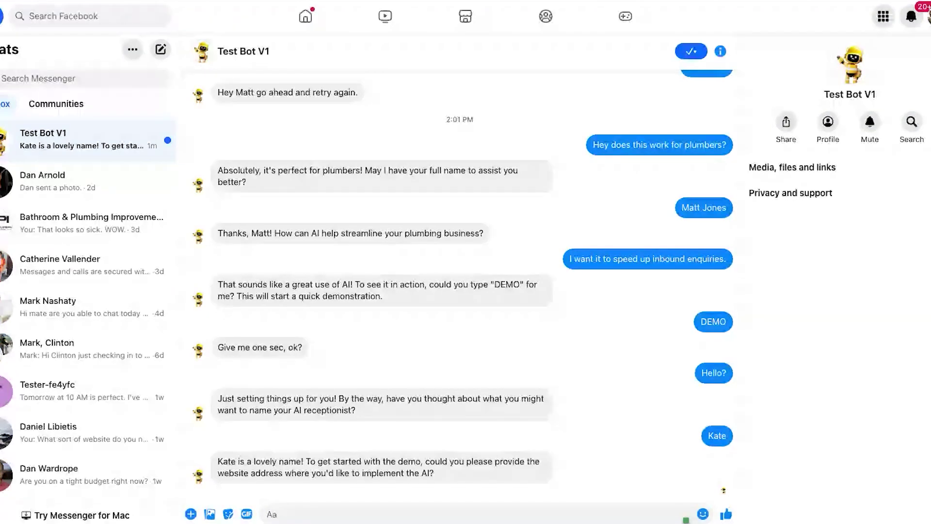
Open a new browser tab to search for a plumber's website.
key("ctrl+t")
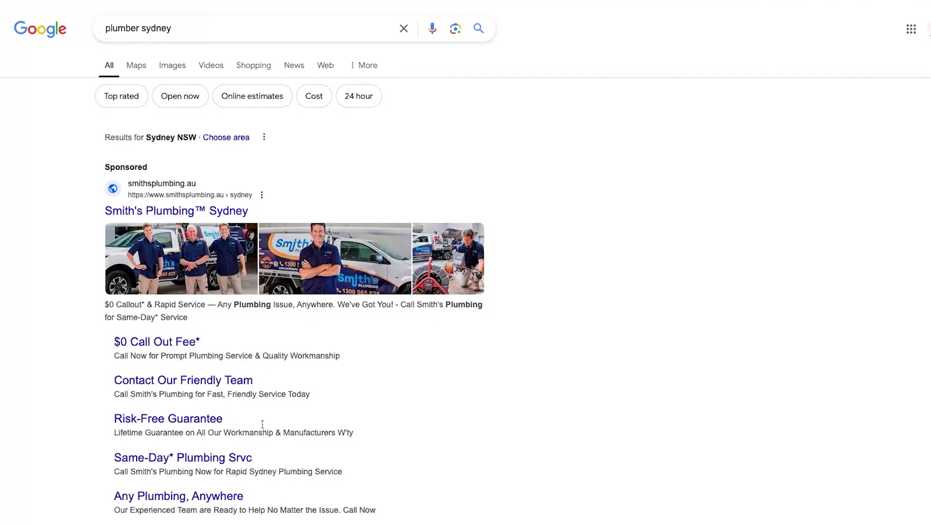
scroll(184, 357, "down", 5)
scroll(184, 357, "down", 2)
scroll(184, 357, "down", 8)
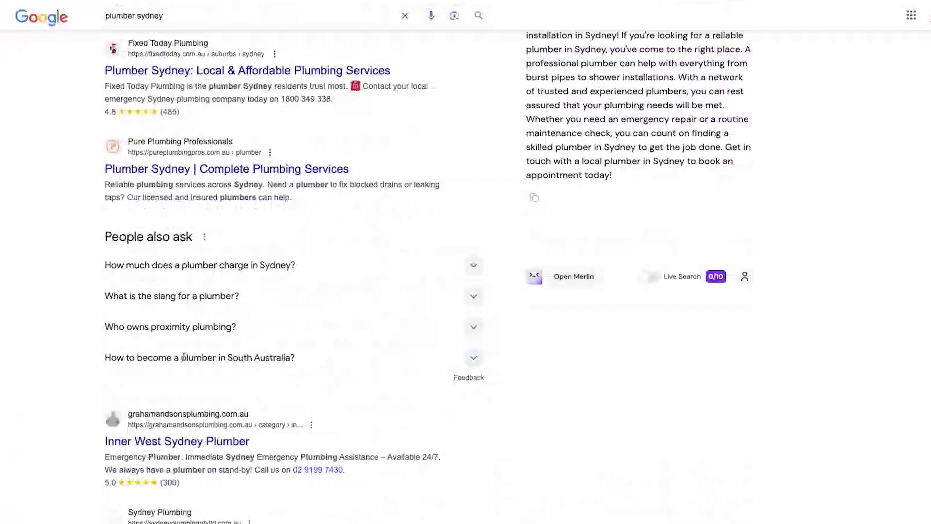
scroll(184, 357, "down", 2)
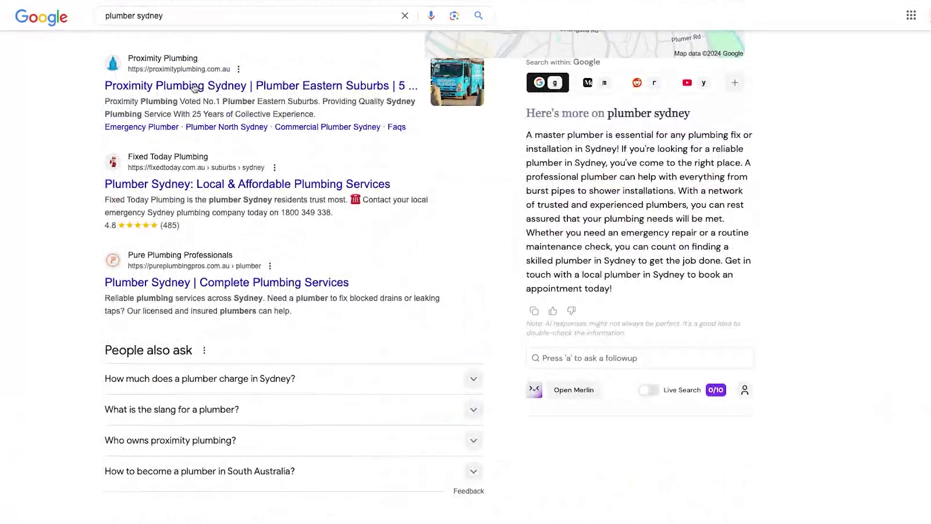
Select the Proximity Plumbing web address in the 'plumber sydney' Google results.
left_click_drag(128, 59, 194, 88)
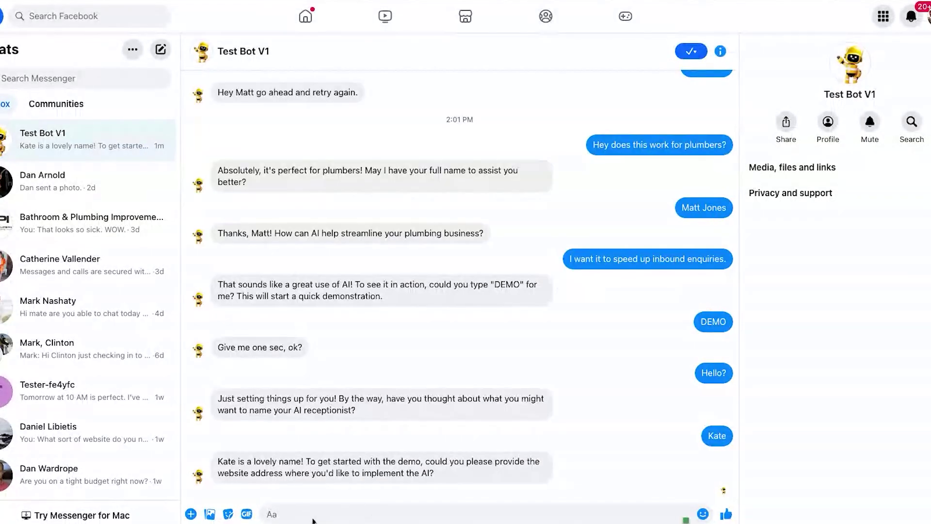
Send Test Bot V1 the pasted Proximity Plumbing website link.
type("https://proximityplumbing.com.au/")
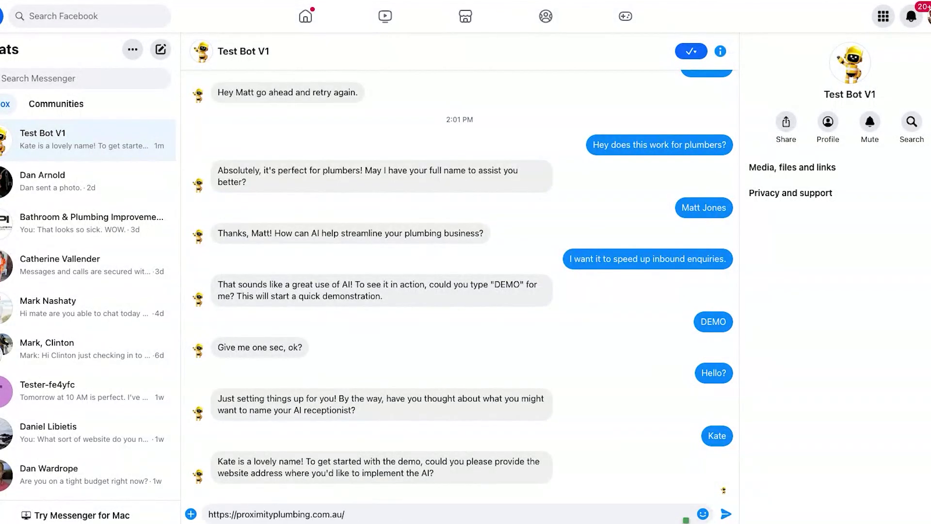
key("Return")
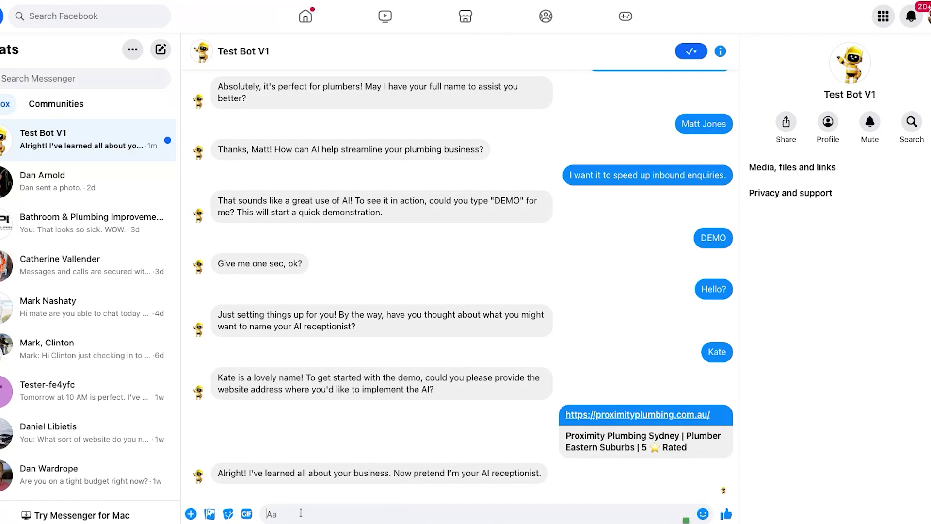
type("Hi I hav")
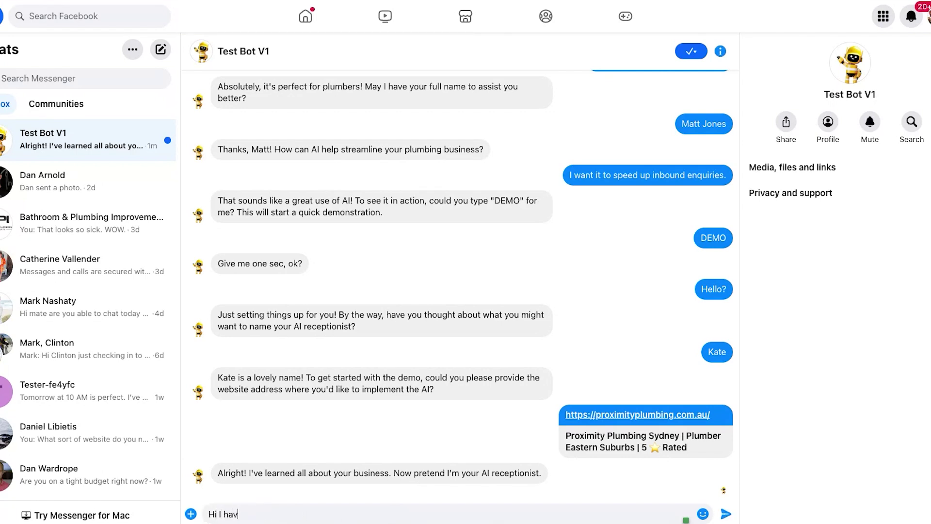
type("e a ")
type("gurgling toilet and wat")
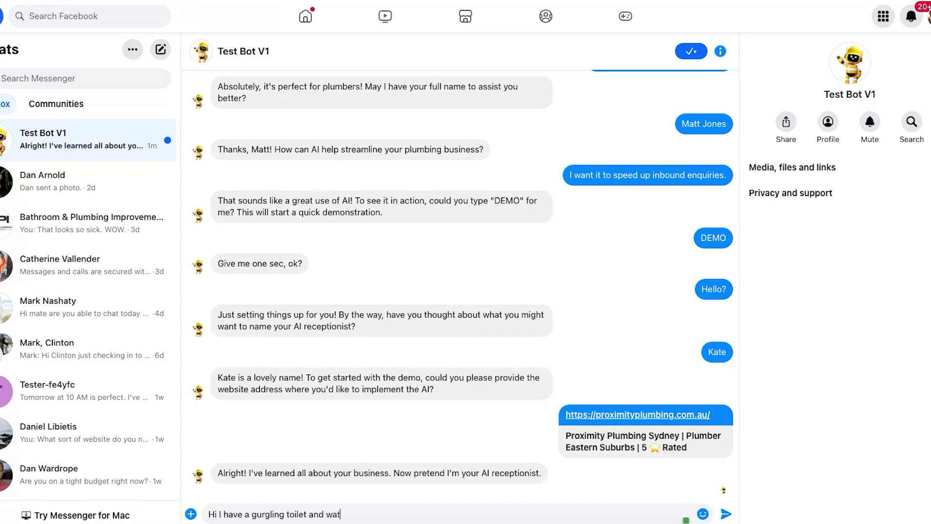
type("er on my")
Tell the bot the toilet is gurgling, the carpet is wet, and it started last night.
key("BackSpace")
type("rpet.")
key("Return")
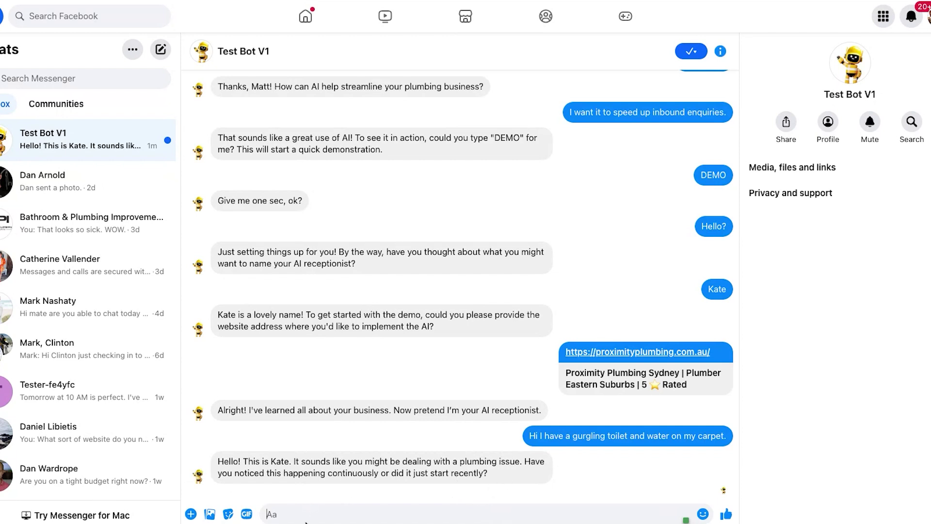
type("It ")
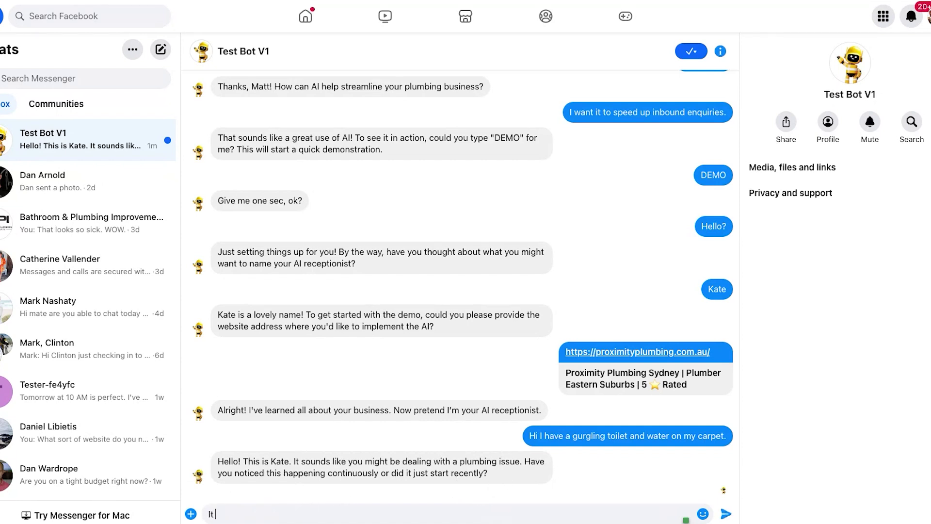
type("happened last")
type(" night")
type(", abnd")
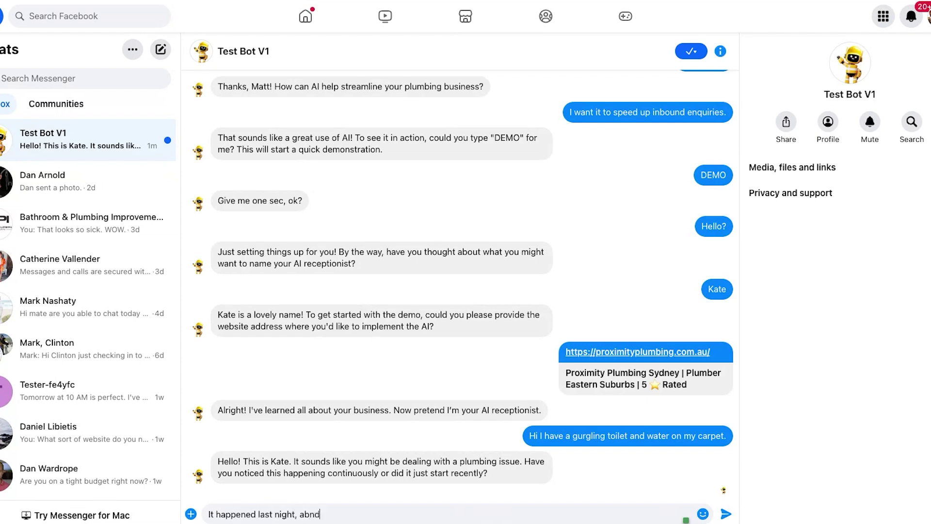
key("BackSpace")
key("BackSpace")
key("BackSpace")
type("nd then ")
type("again this mornin")
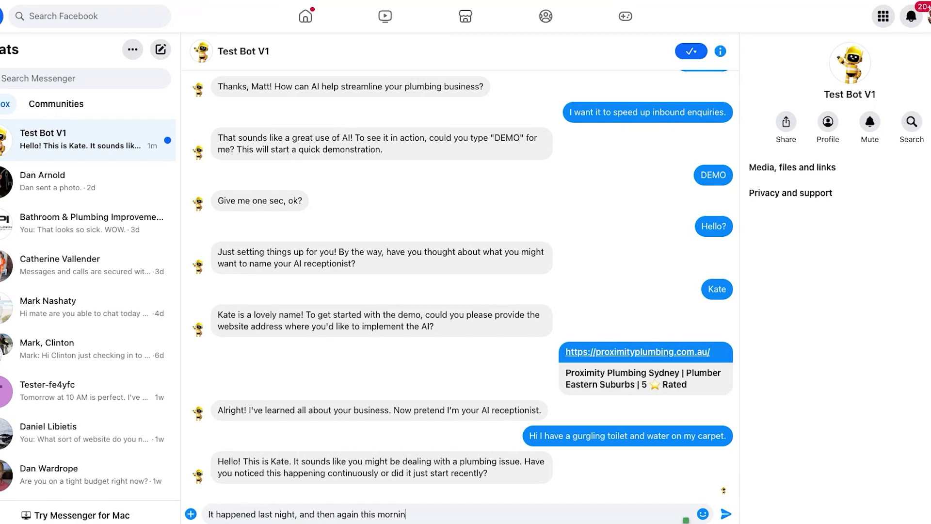
type("g")
key("Return")
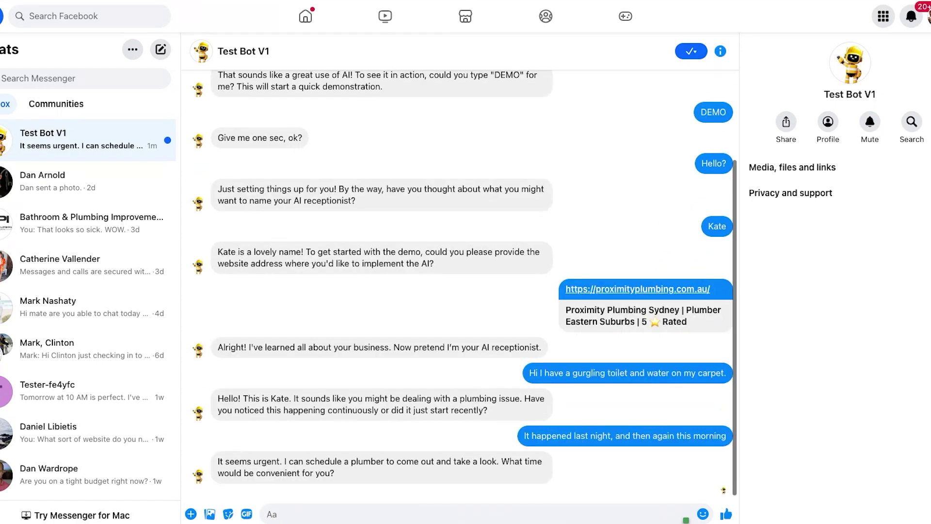
mouse_move(382, 467)
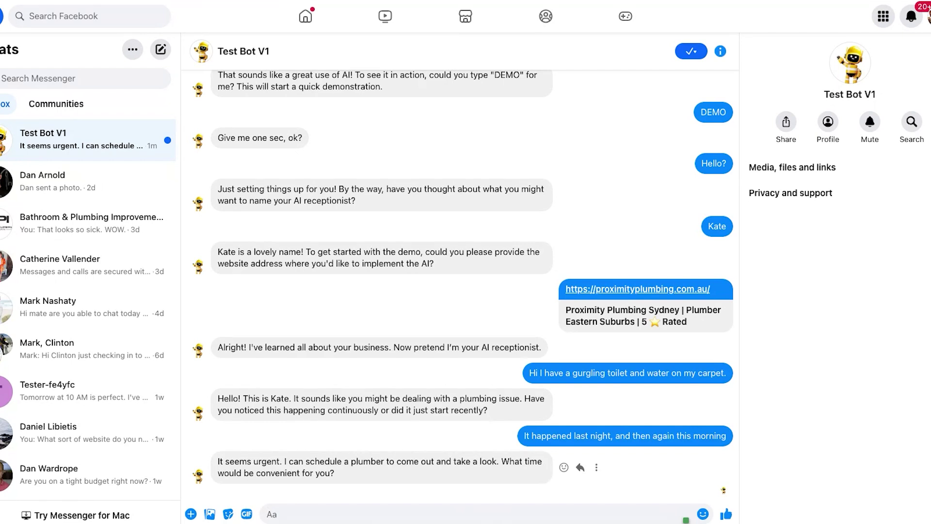
type("Wold it be tod")
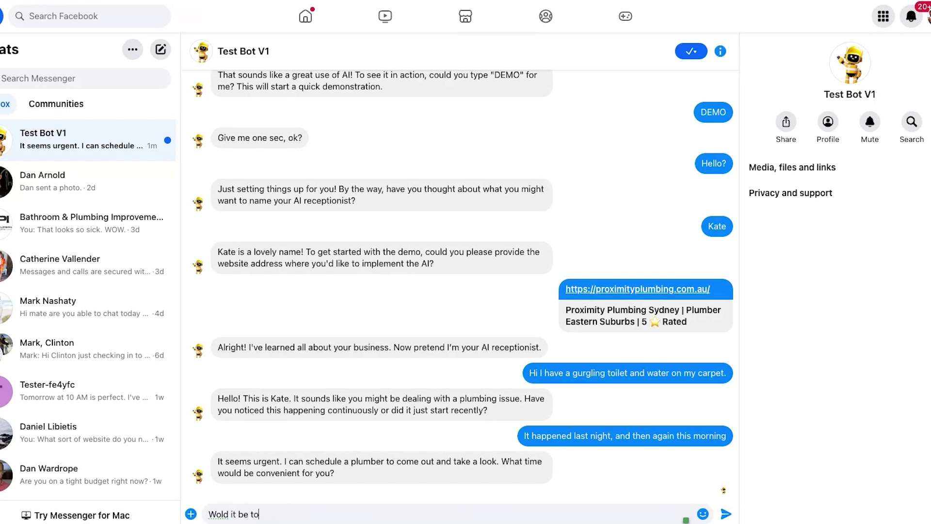
type("ay?")
Ask 'Would it be today?', then send the Bondi Road address and the contact phone number.
key("Return")
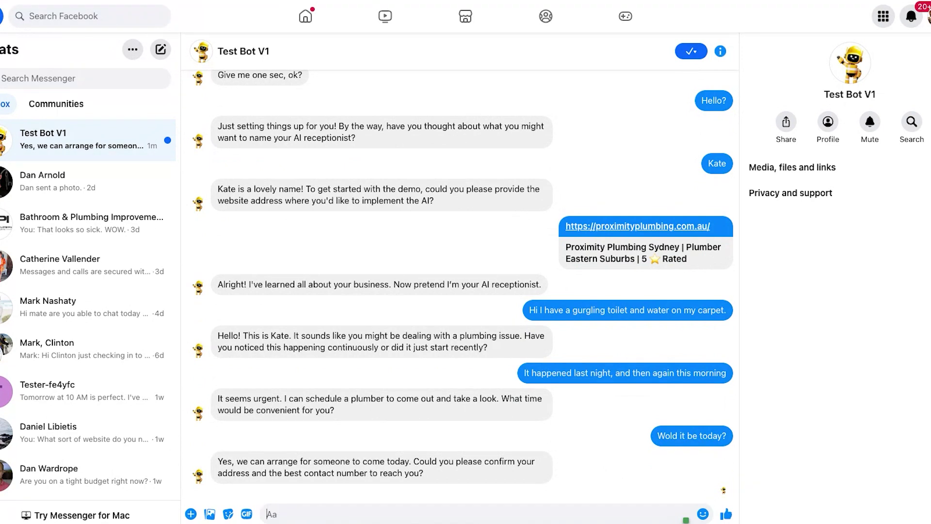
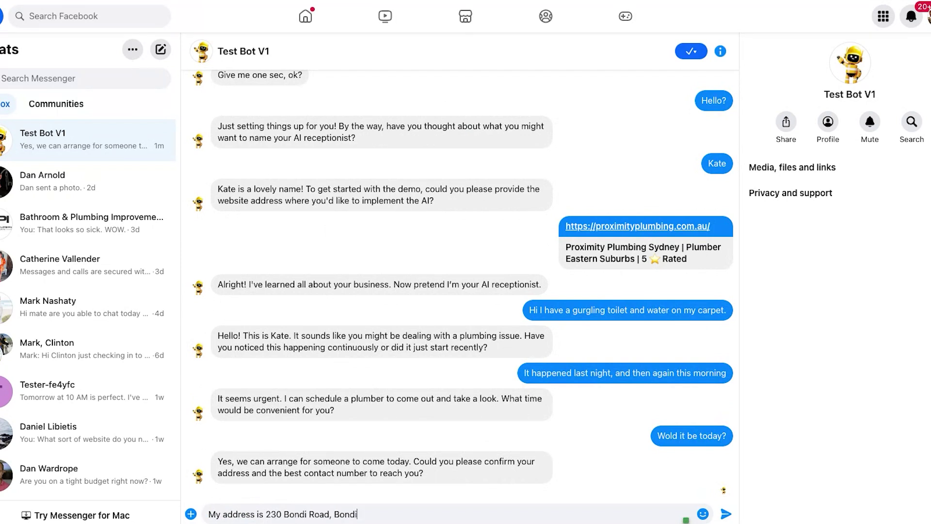
key("Return")
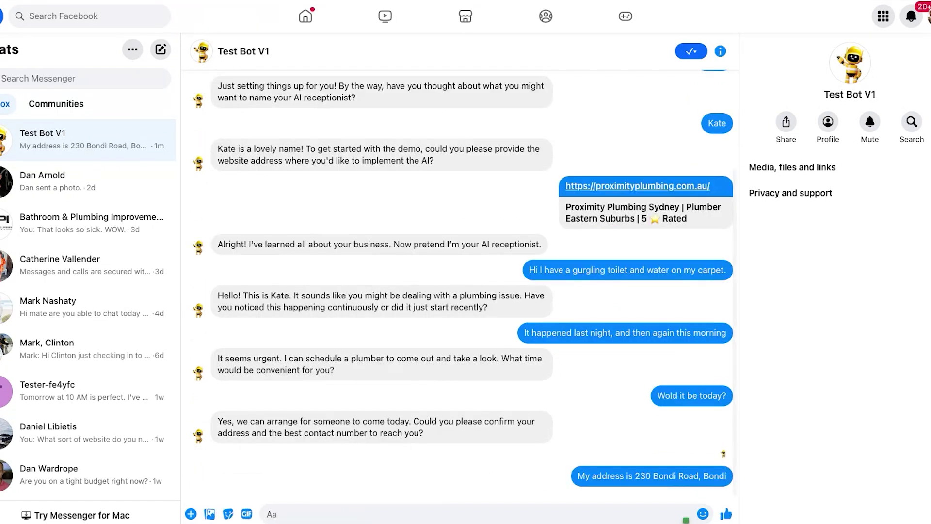
type("040")
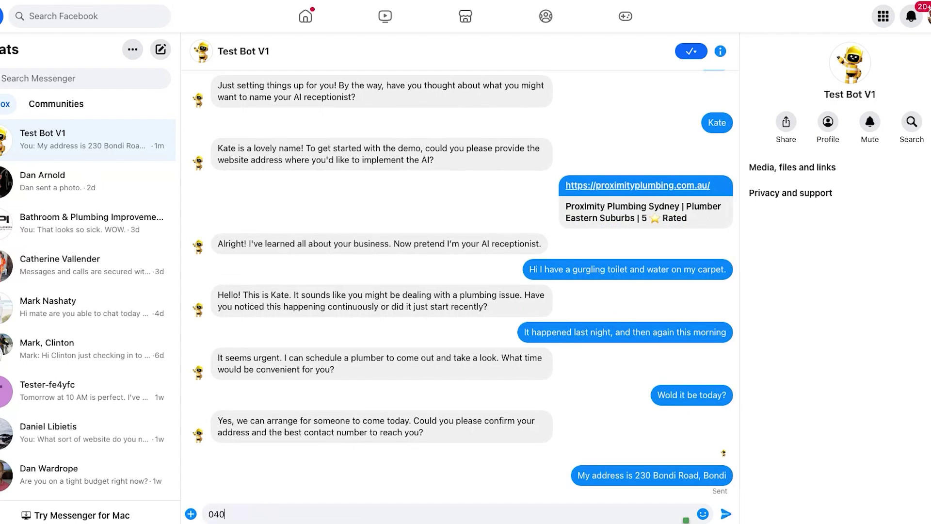
type("21111")
key("Return")
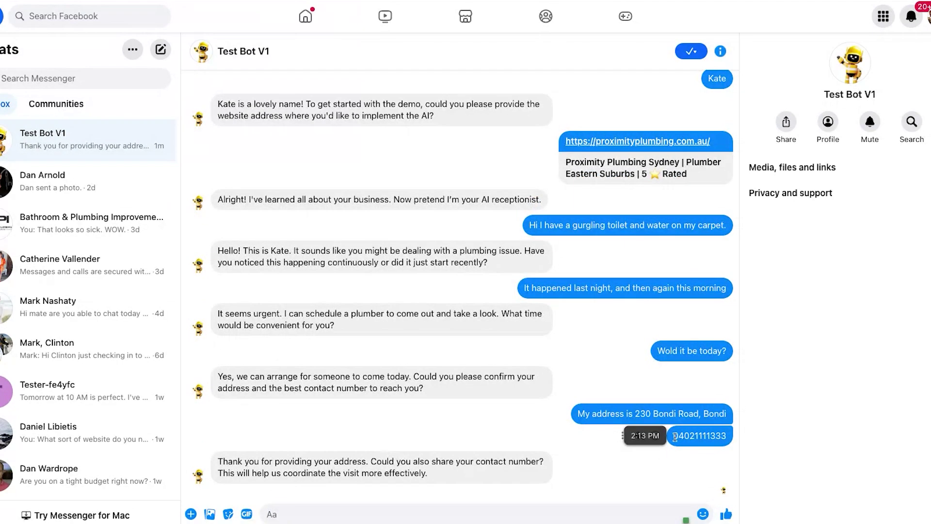
left_click(291, 514)
key("ctrl+v")
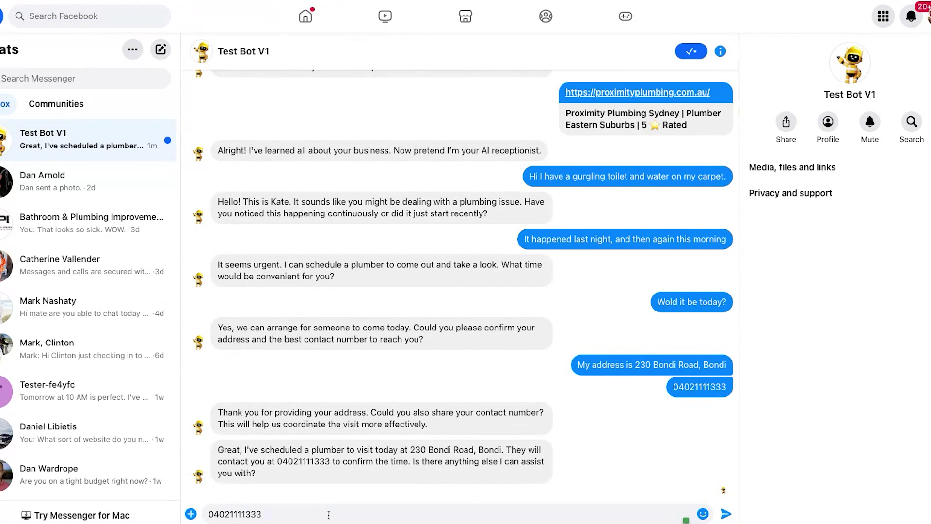
left_click_drag(296, 515, 191, 515)
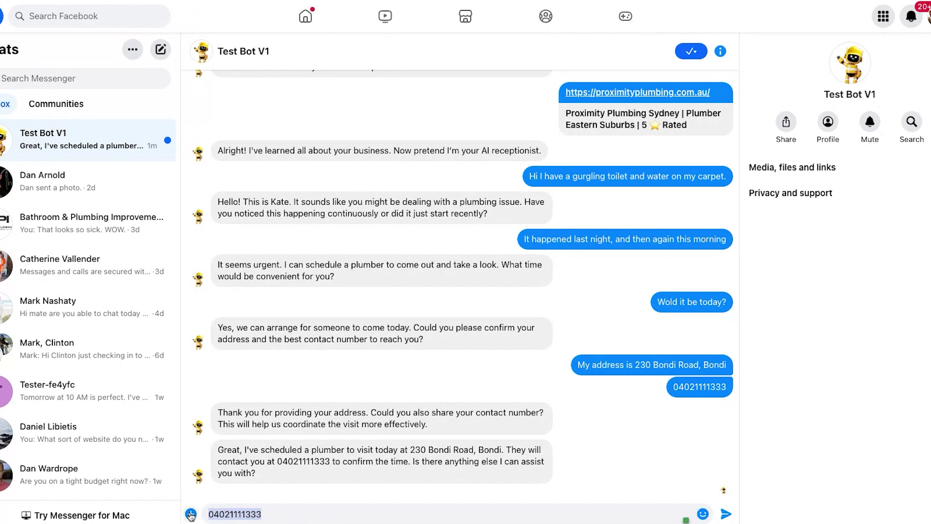
type("Is there a fee")
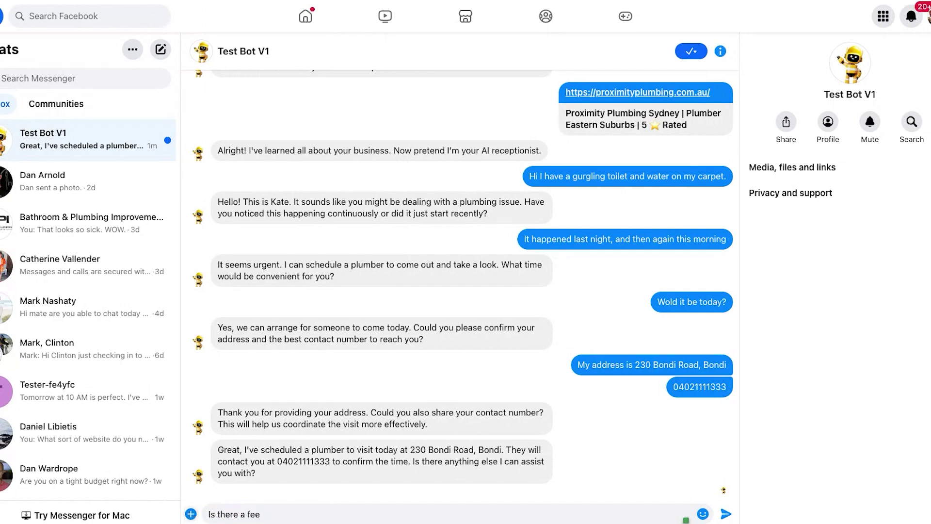
type("them")
type("ome out?")
Ask the bot about a call-out fee and request details of the $120 charge.
key("Return")
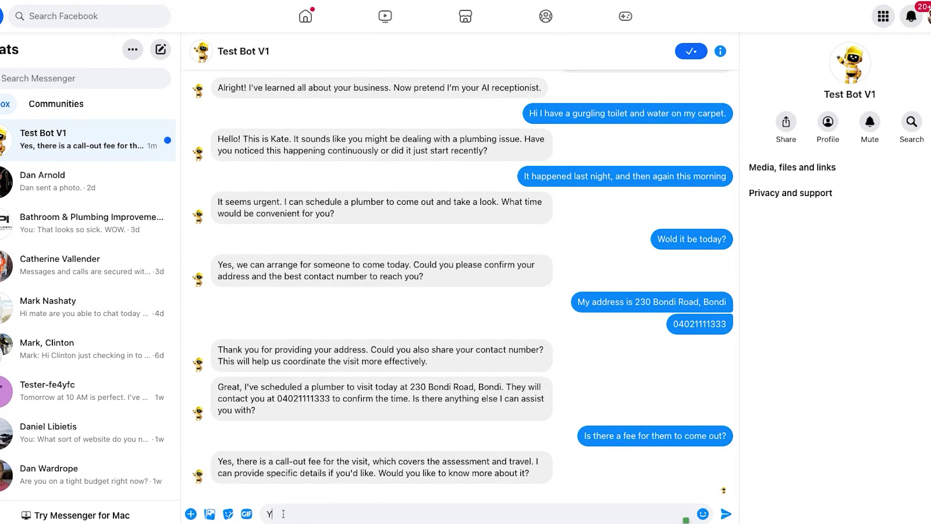
type("Yes ")
type("se.")
key("Return")
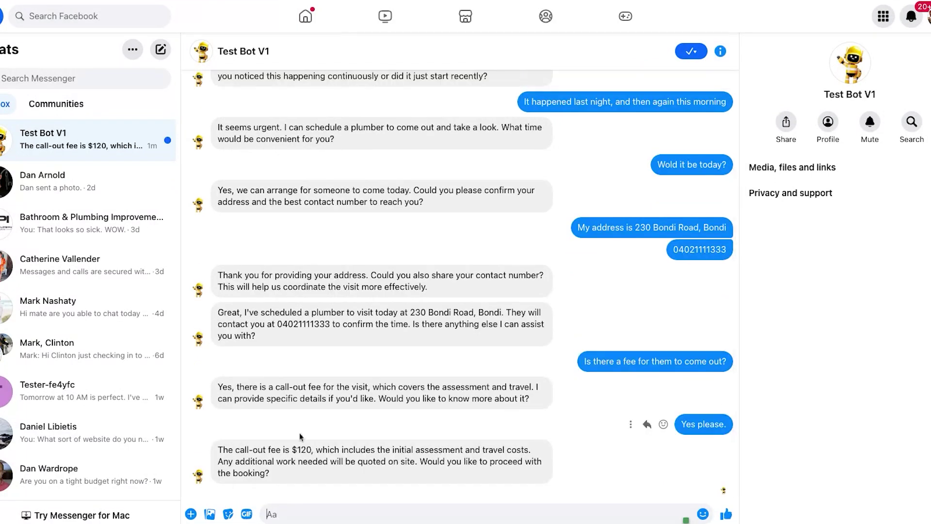
mouse_move(380, 461)
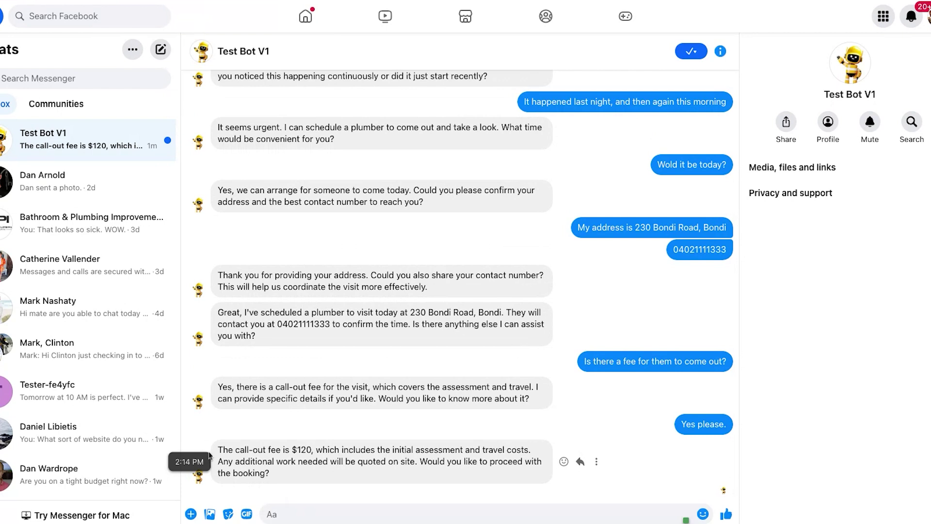
left_click(287, 515)
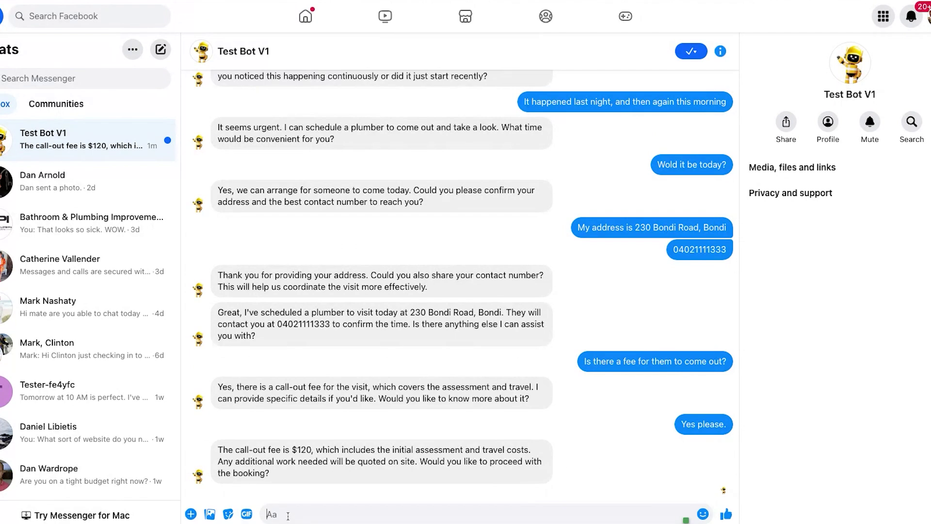
type("Yes. Thank you")
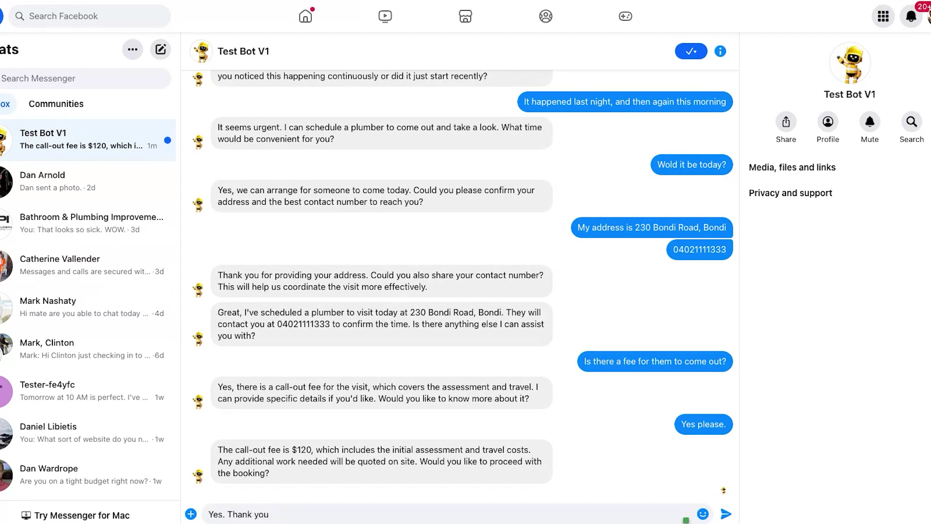
Send 'Yes. Thank you' to confirm the booking, then open Tradie Hub's Reputation overview.
key("Return")
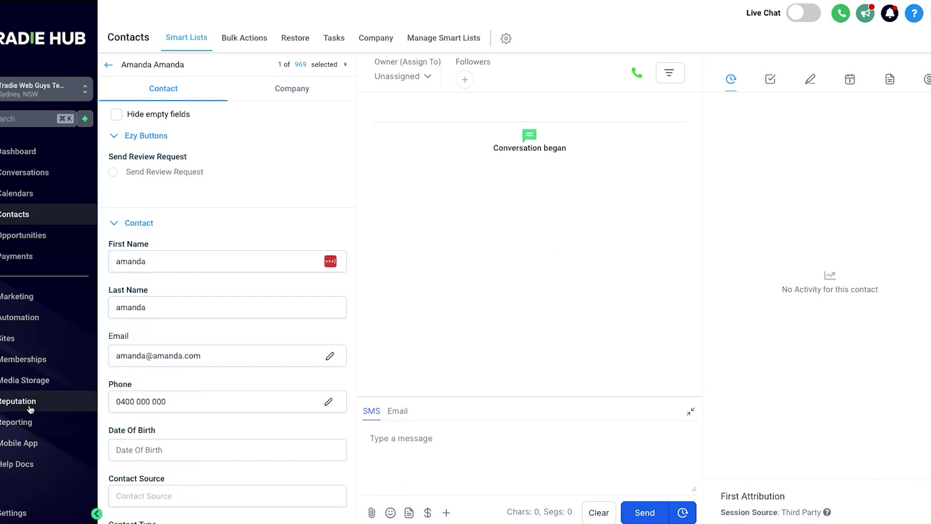
left_click(30, 404)
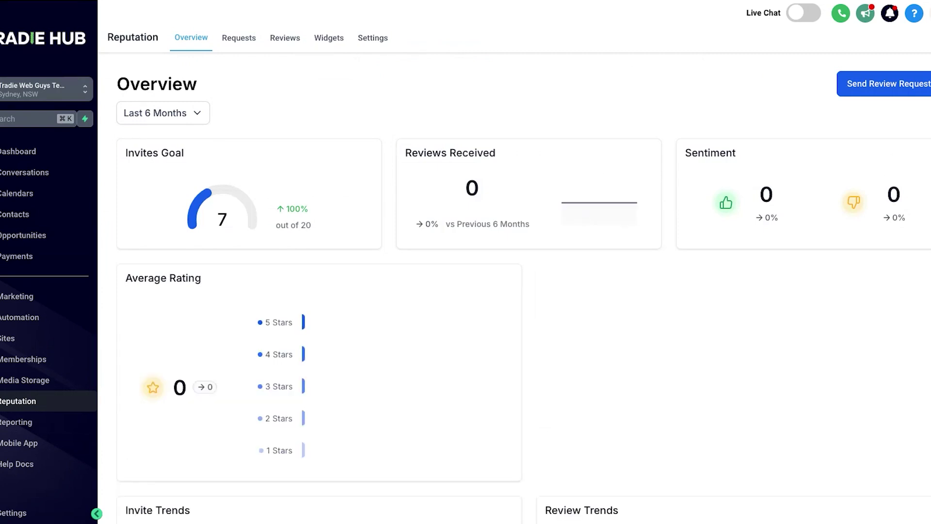
Start an Amanda Amanda client check-in, toggle Email/SMS, close it unsent, then open Opportunities.
left_click(878, 86)
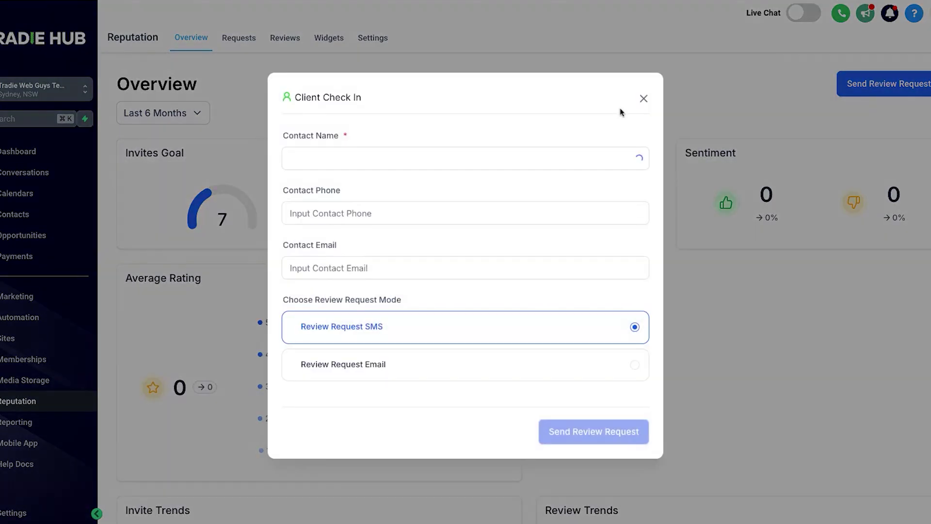
left_click(309, 159)
type("am")
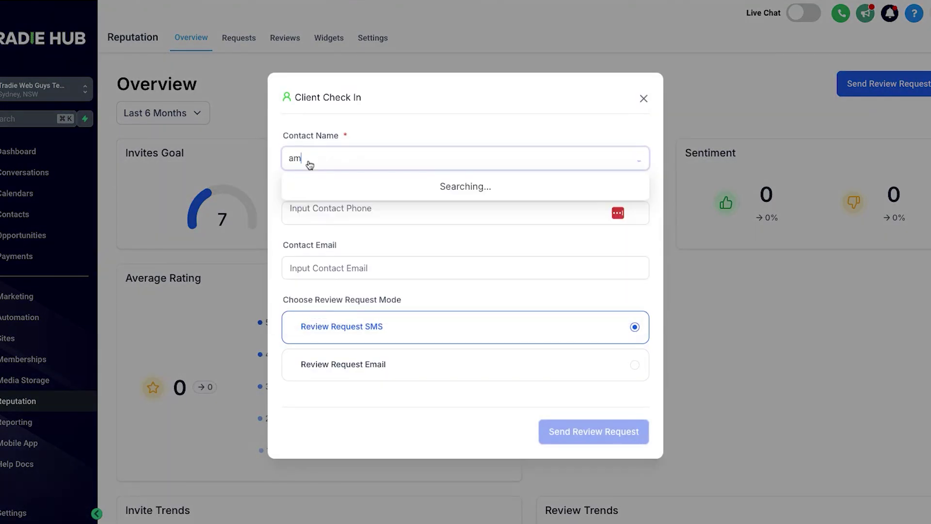
type("anda")
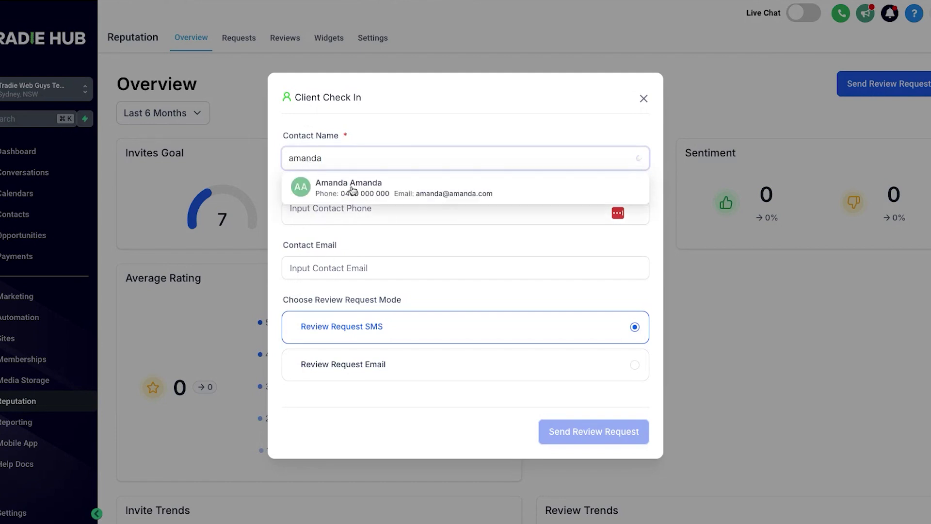
left_click(352, 188)
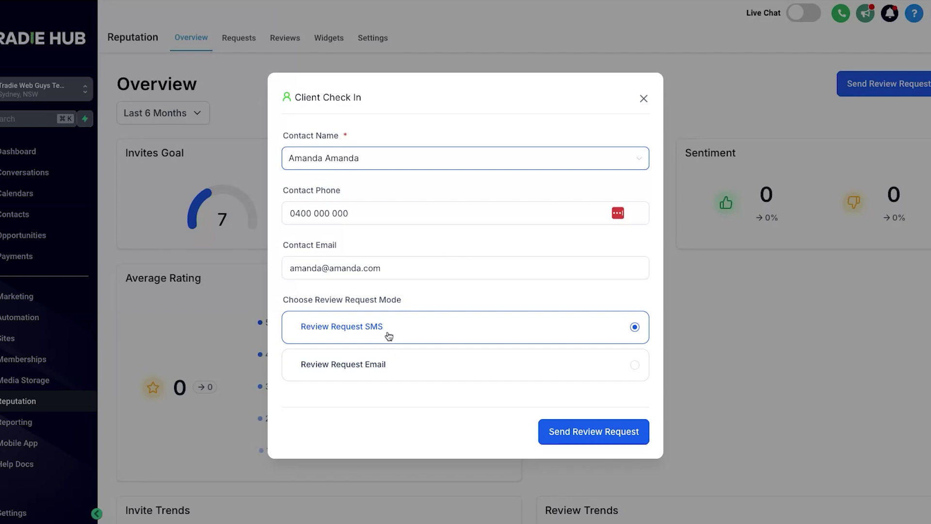
left_click(409, 369)
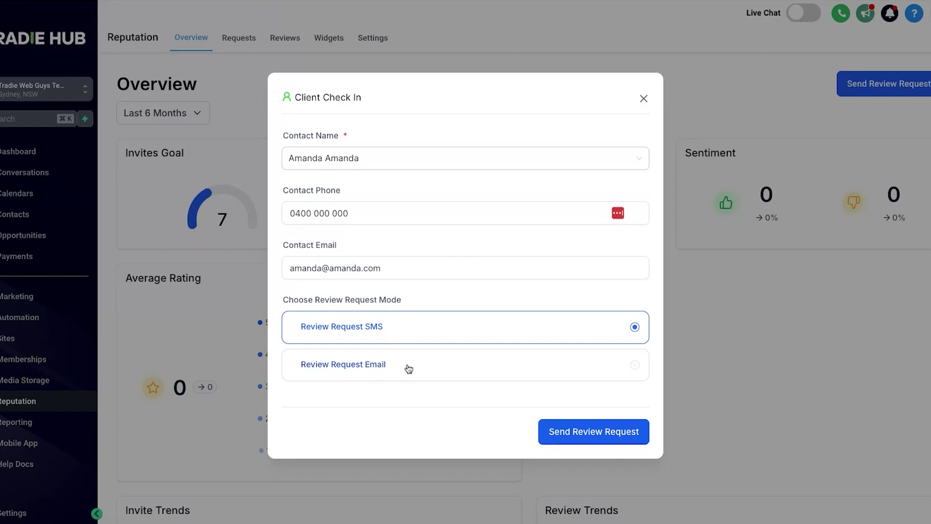
left_click(388, 334)
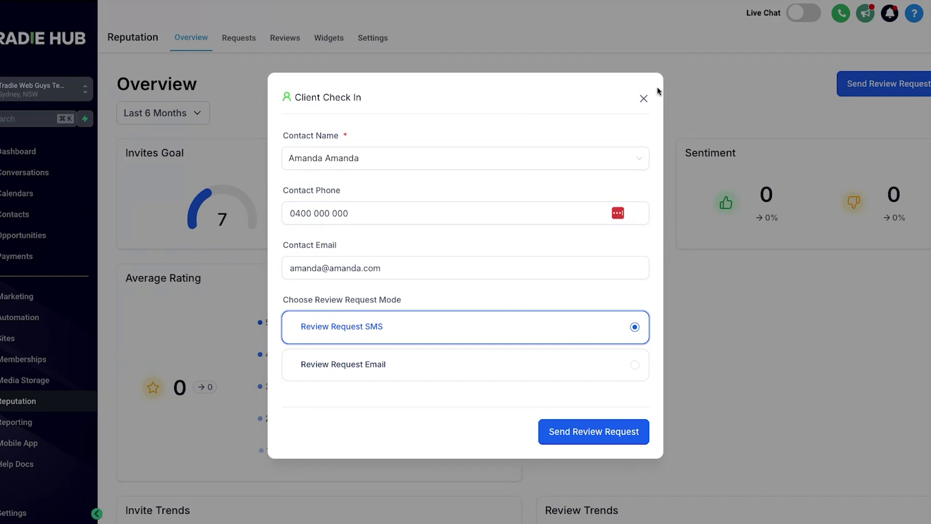
left_click(645, 100)
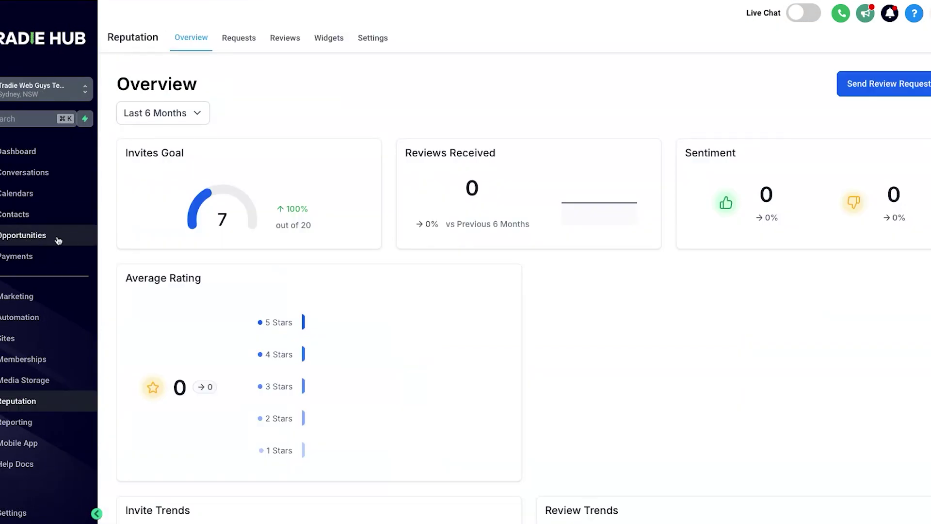
left_click(23, 236)
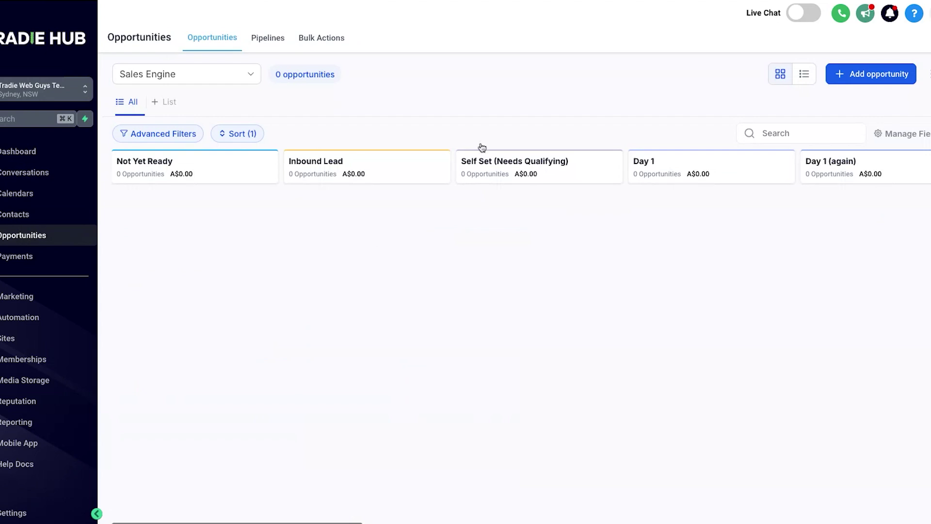
scroll(451, 179, "right", 5)
scroll(444, 180, "right", 5)
scroll(442, 181, "right", 4)
scroll(442, 181, "right", 5)
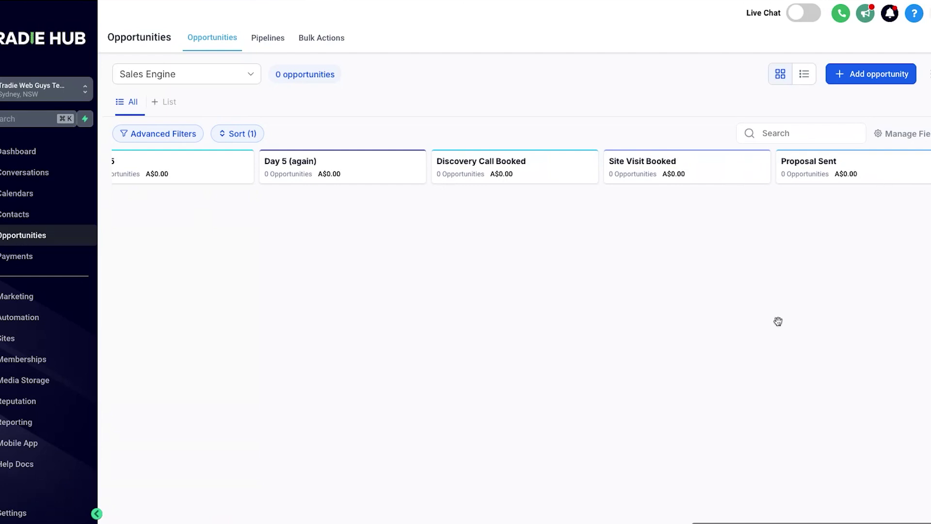
scroll(254, 251, "left", 8)
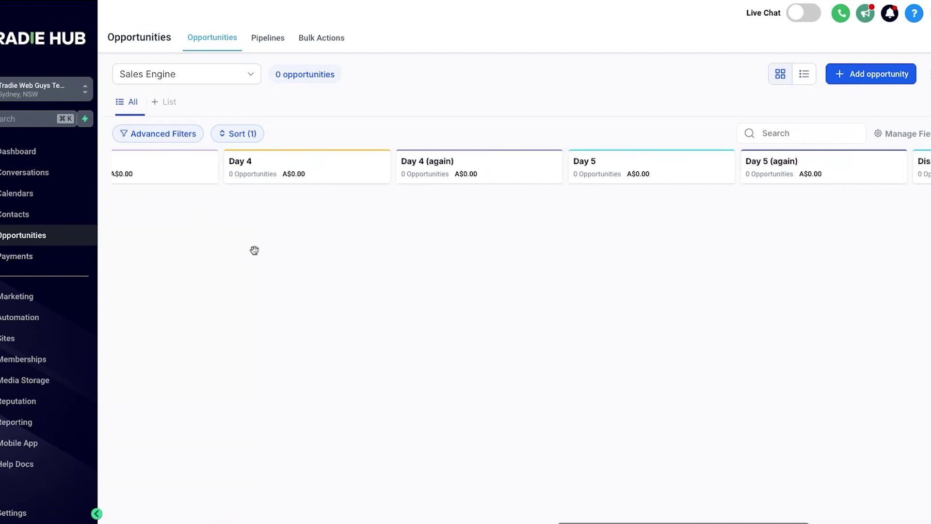
Create an A$500 opportunity named 'Amanda Amanda - blocked drain' for contact Amanda Amanda.
left_click(884, 80)
left_click(359, 136)
type("amand")
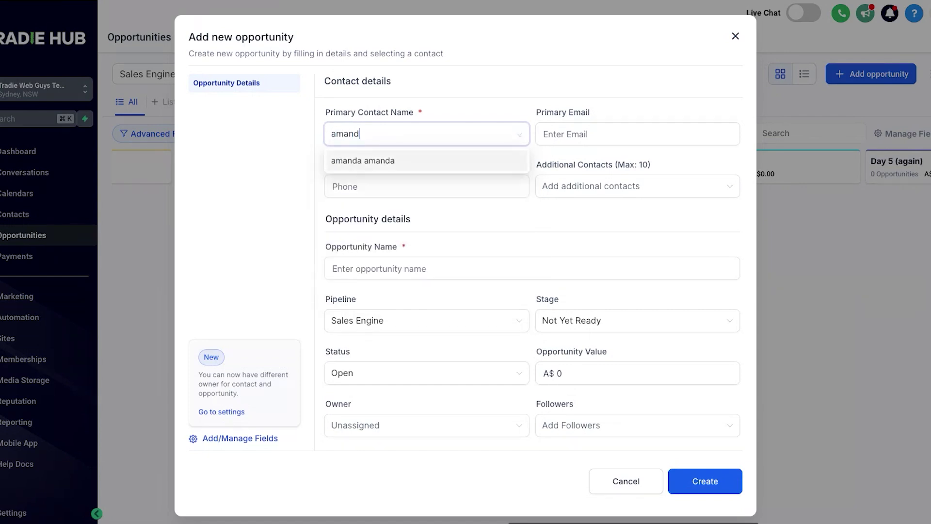
left_click(364, 181)
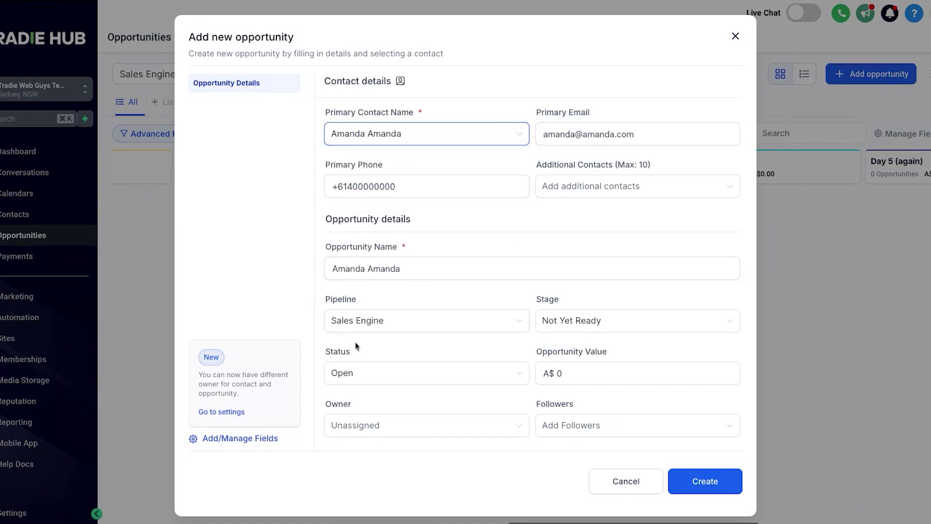
left_click(366, 267)
left_click(408, 269)
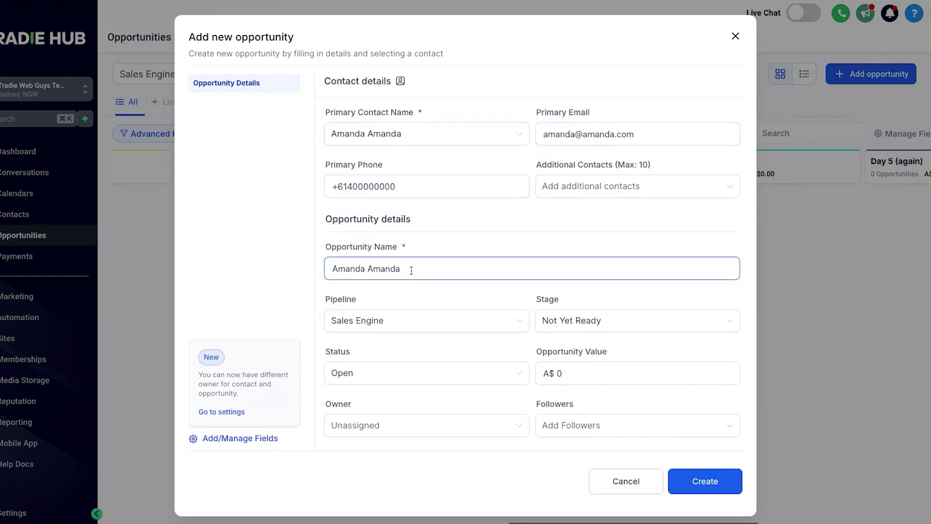
type("- blocked drain")
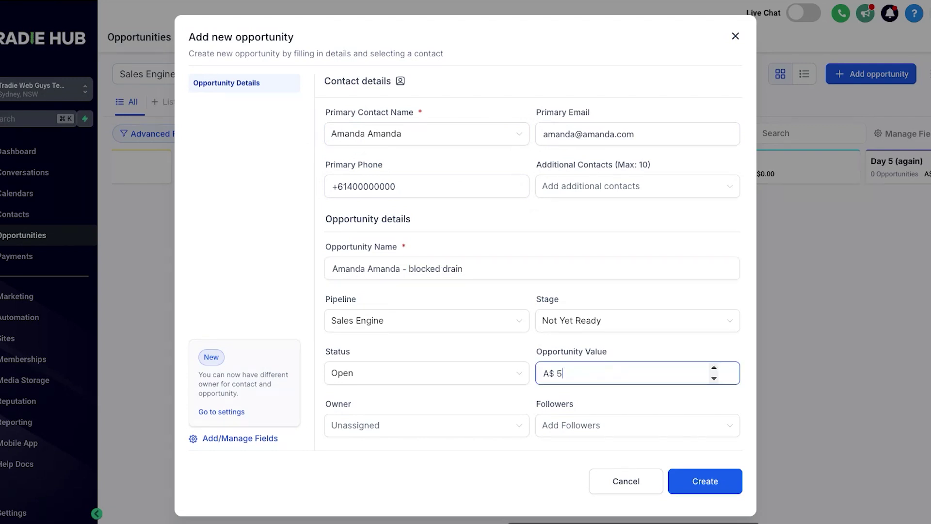
type("500")
left_click(716, 482)
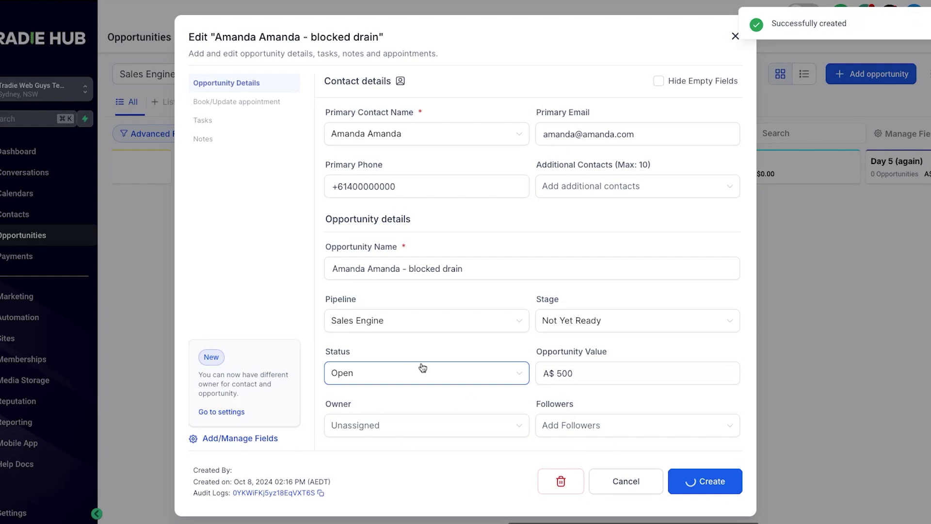
Change the opportunity's stage to Site Visit Booked and save.
left_click(638, 320)
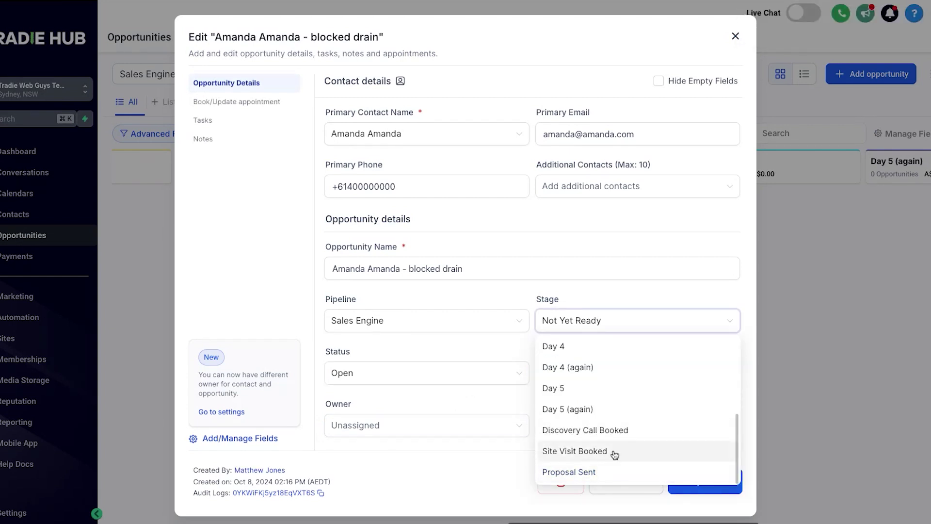
left_click(615, 451)
left_click(716, 478)
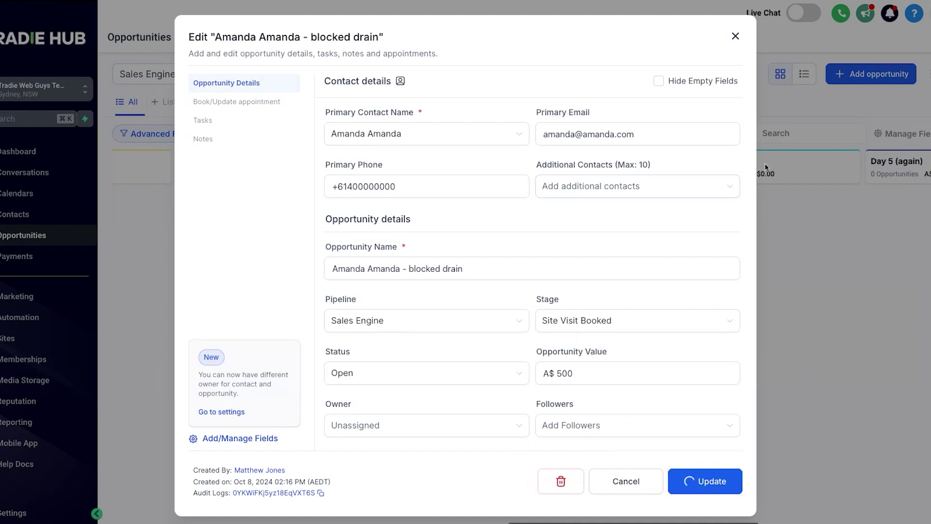
Close the opportunity editor and drag the Amanda card on the Sales Engine board toward WON.
left_click(736, 38)
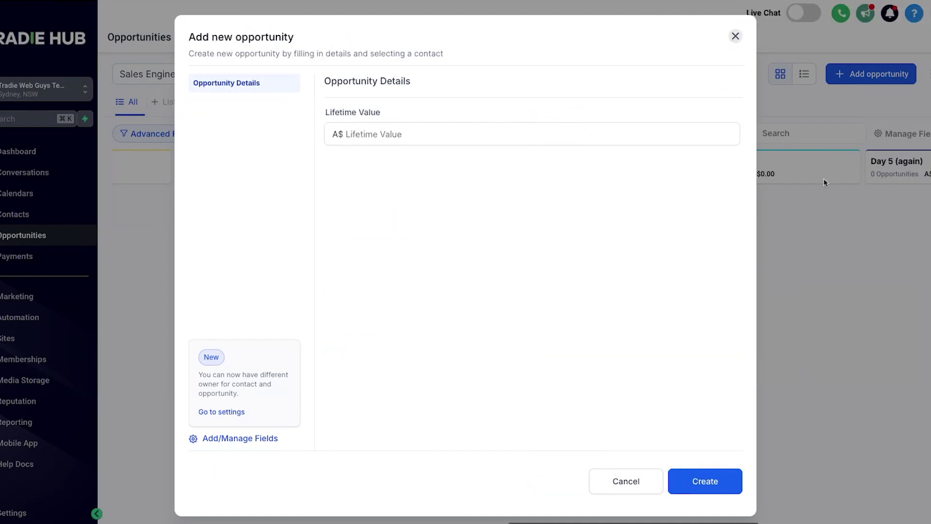
mouse_move(863, 257)
left_mouse_down()
mouse_move(511, 156)
mouse_move(480, 158)
left_mouse_up()
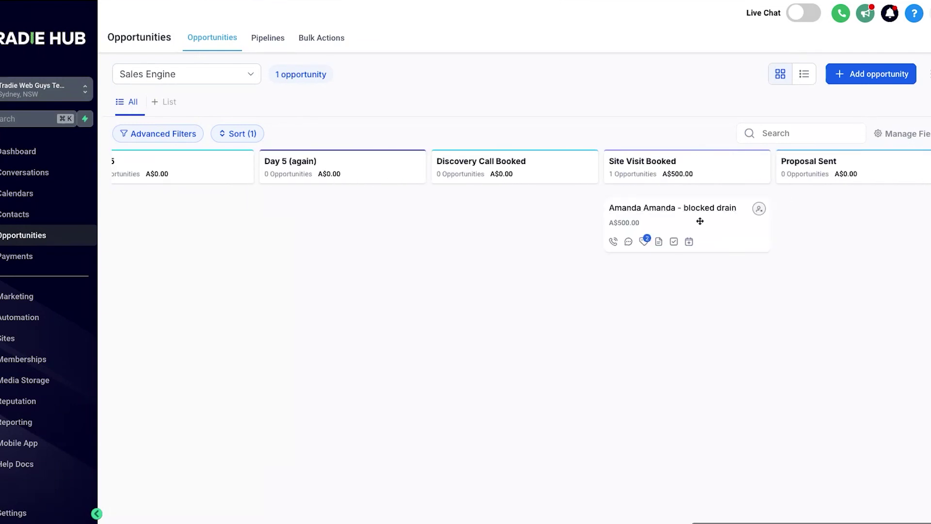
left_click_drag(699, 221, 697, 224)
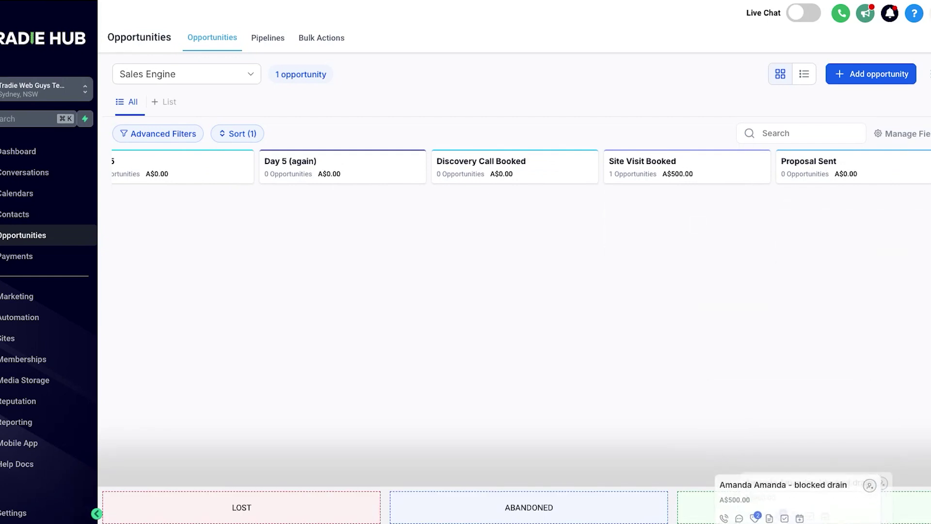
mouse_move(697, 223)
left_mouse_down()
mouse_move(706, 281)
mouse_move(689, 218)
left_mouse_up()
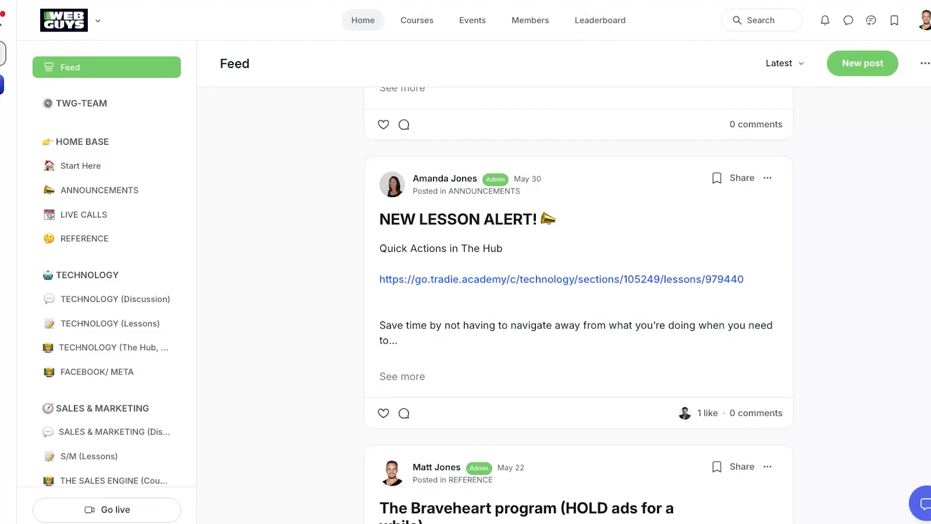
scroll(571, 319, "down", 5)
scroll(571, 318, "down", 5)
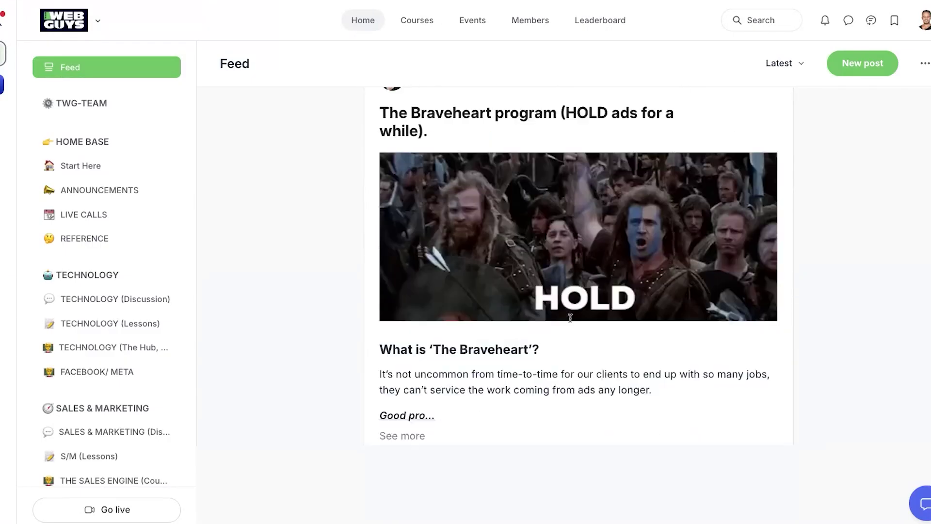
scroll(570, 319, "down", 5)
scroll(570, 319, "down", 5)
scroll(570, 318, "down", 5)
scroll(570, 318, "down", 5)
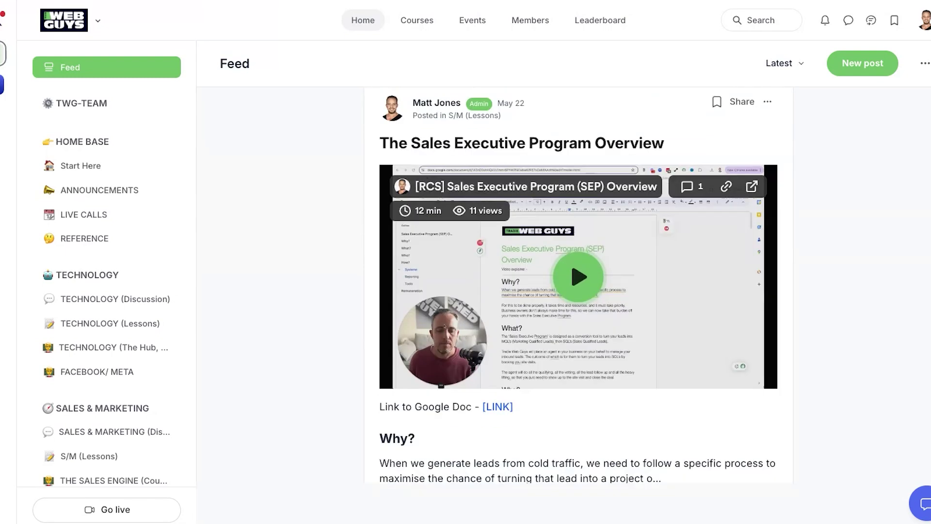
scroll(570, 319, "down", 5)
scroll(571, 319, "down", 5)
scroll(571, 319, "down", 2)
scroll(571, 319, "down", 2)
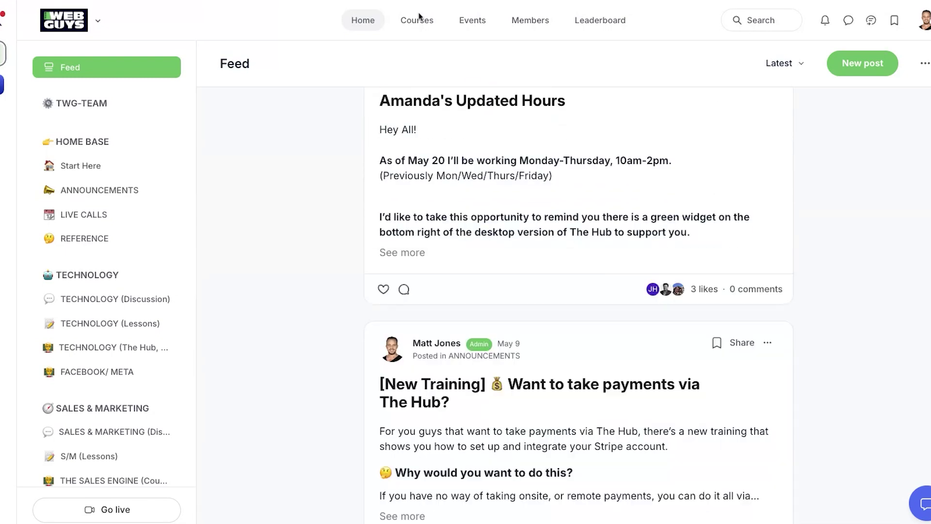
Open THE SALES ENGINE course from the courses list and preview it as an enrolled member.
left_click(419, 22)
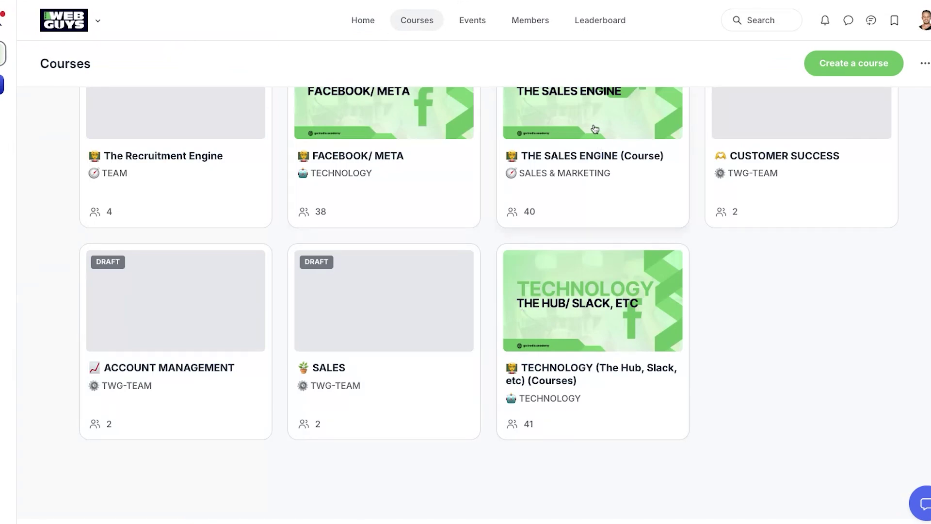
scroll(596, 131, "up", 3)
left_click(621, 172)
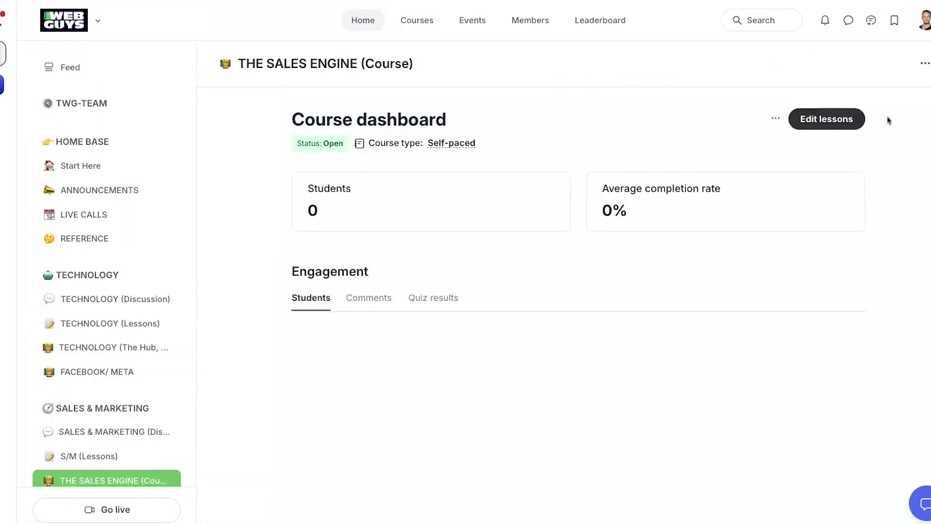
left_click(776, 120)
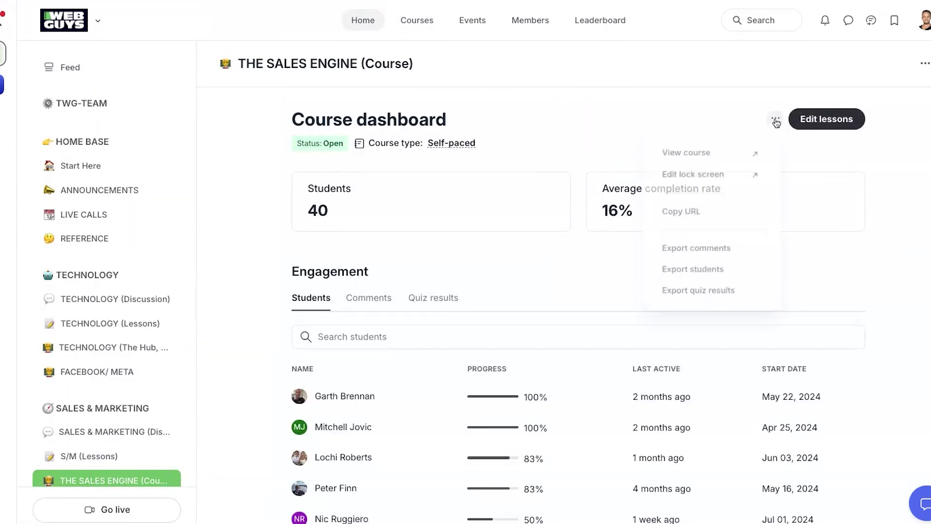
left_click(684, 151)
scroll(459, 311, "down", 5)
scroll(451, 320, "down", 4)
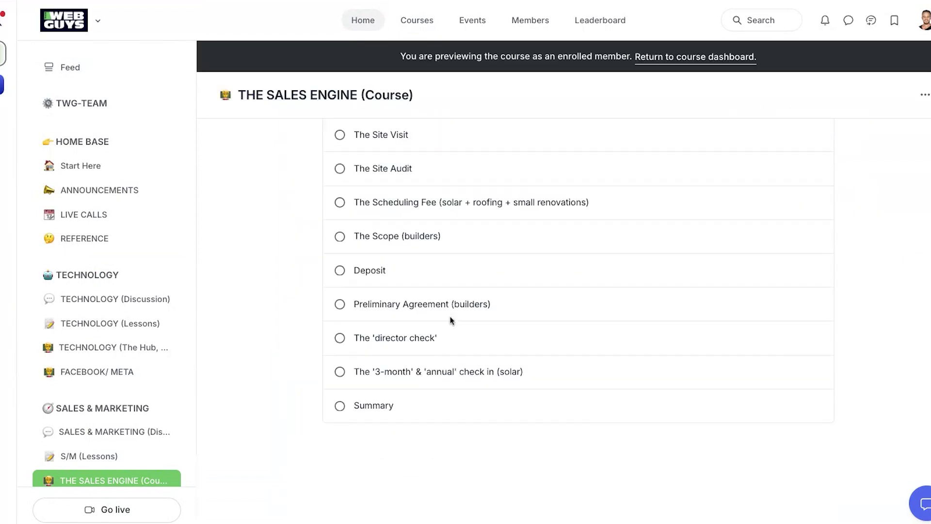
scroll(451, 321, "up", 8)
scroll(451, 320, "down", 4)
scroll(542, 386, "up", 3)
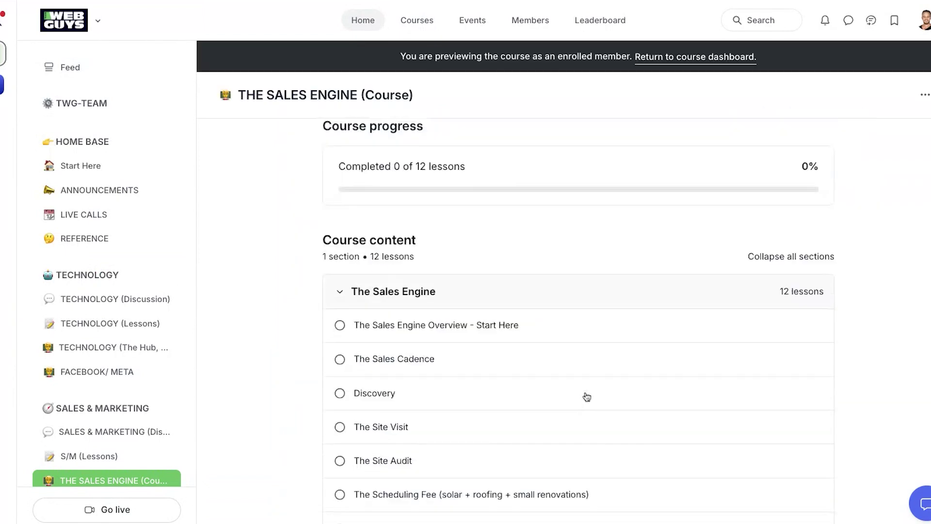
scroll(542, 240, "up", 3)
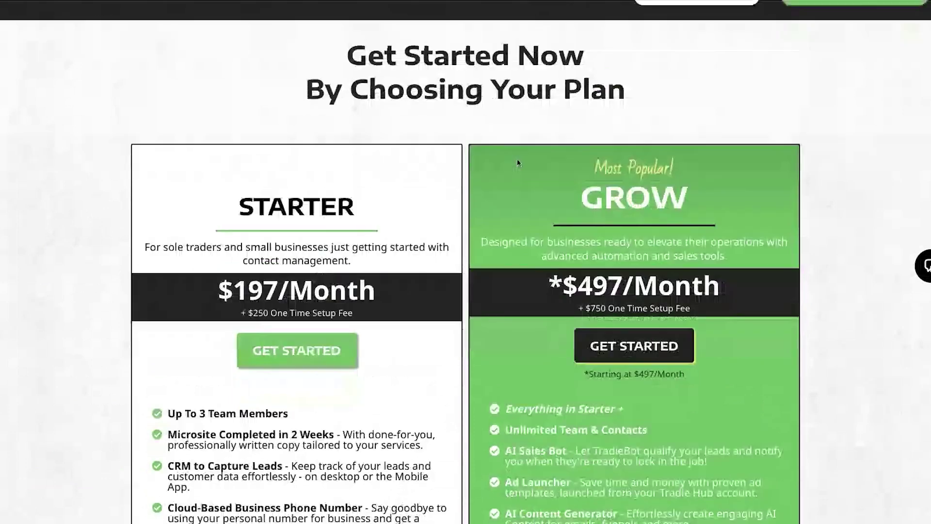
scroll(437, 182, "down", 1)
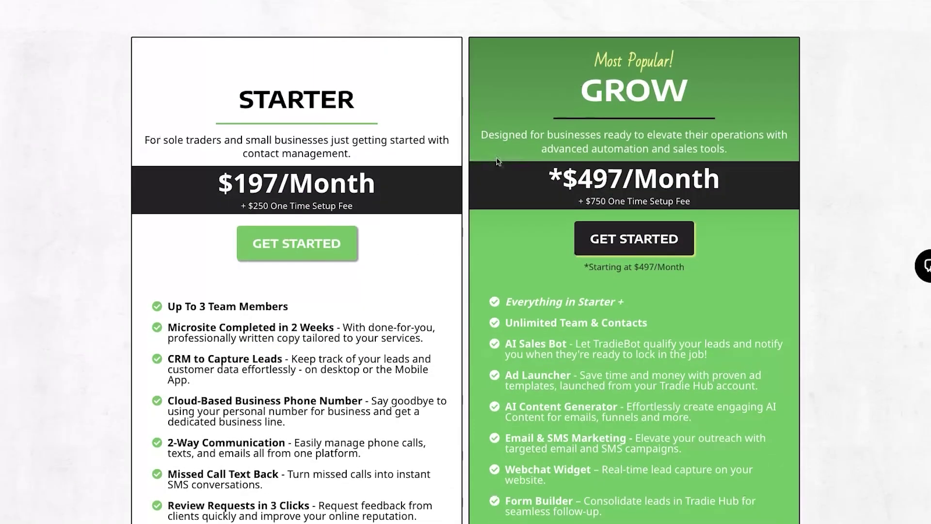
scroll(347, 193, "down", 2)
scroll(347, 194, "down", 1)
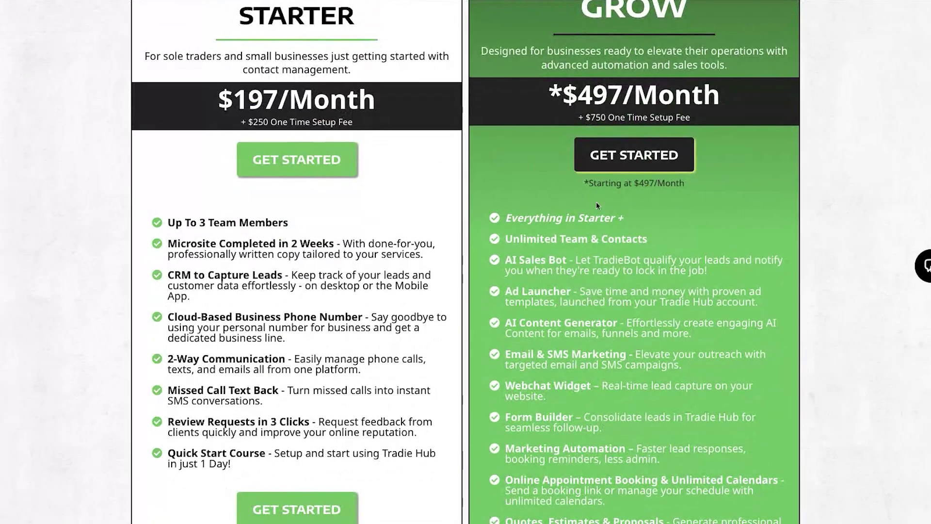
Highlight the Starter plan's 'Up To' team member limit and the Grow plan's Ad Launcher feature.
left_click_drag(177, 223, 189, 222)
left_click_drag(523, 291, 578, 292)
scroll(466, 263, "down", 2)
scroll(466, 262, "down", 2)
scroll(465, 262, "down", 2)
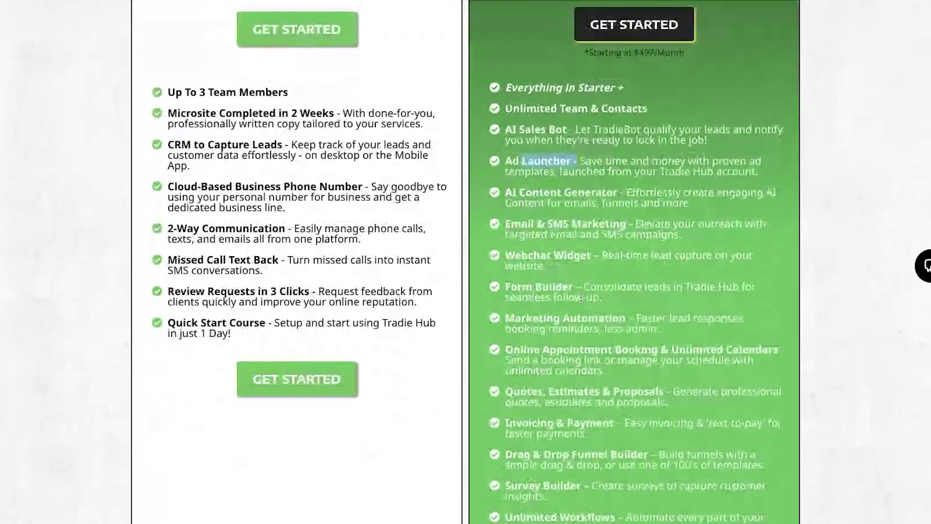
scroll(466, 262, "down", 3)
scroll(466, 262, "down", 3)
scroll(466, 262, "down", 4)
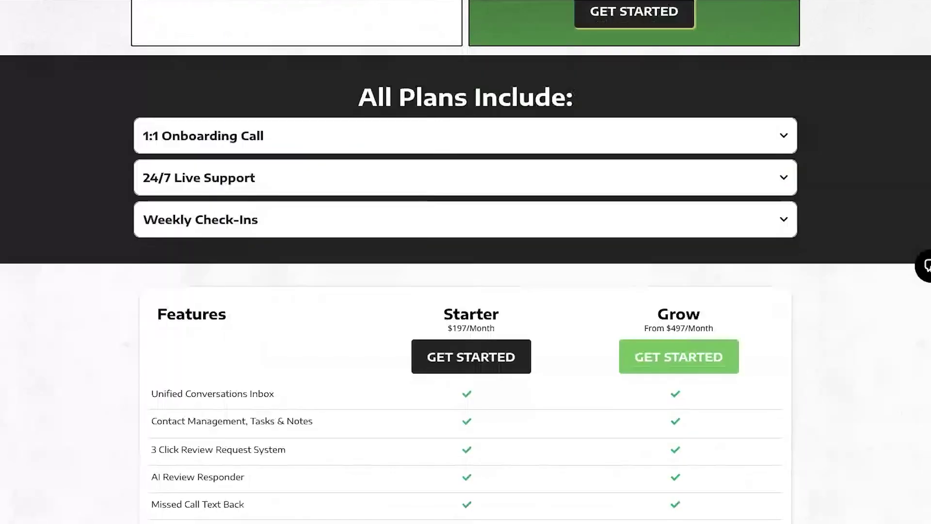
scroll(466, 261, "down", 3)
scroll(466, 261, "down", 4)
scroll(465, 262, "up", 1)
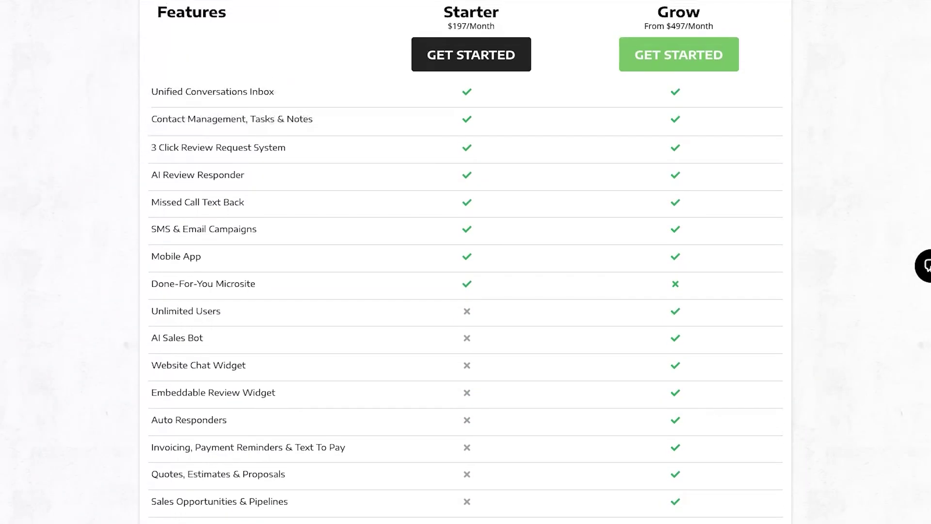
scroll(465, 262, "up", 1)
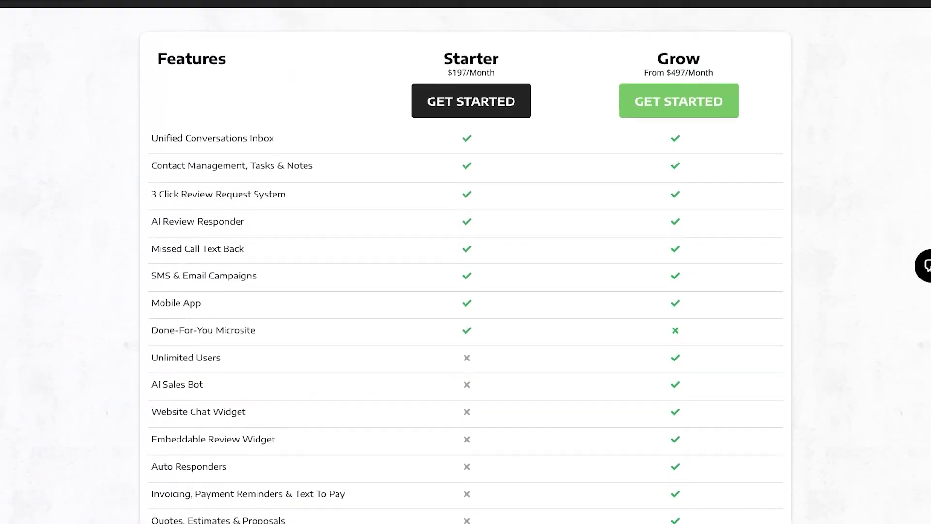
scroll(466, 262, "up", 1)
scroll(466, 262, "down", 1)
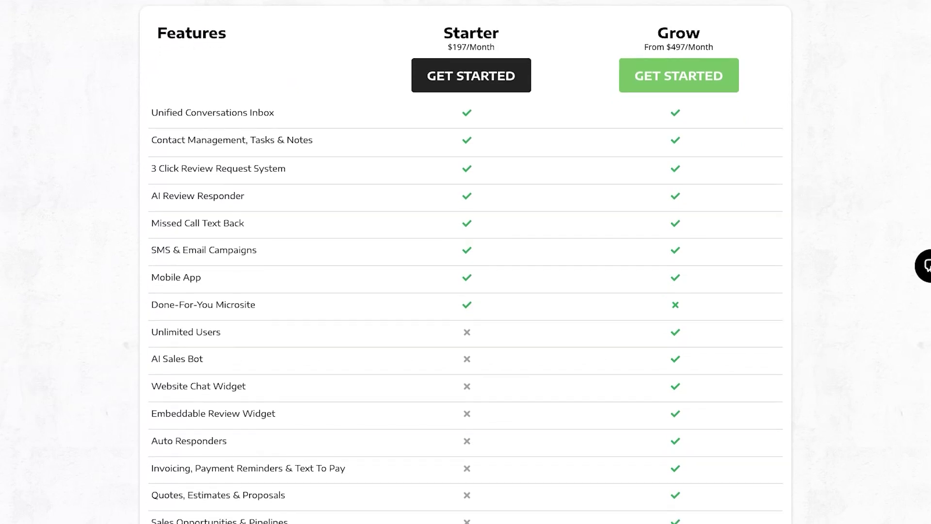
scroll(466, 261, "down", 1)
scroll(466, 262, "down", 1)
scroll(466, 262, "down", 1)
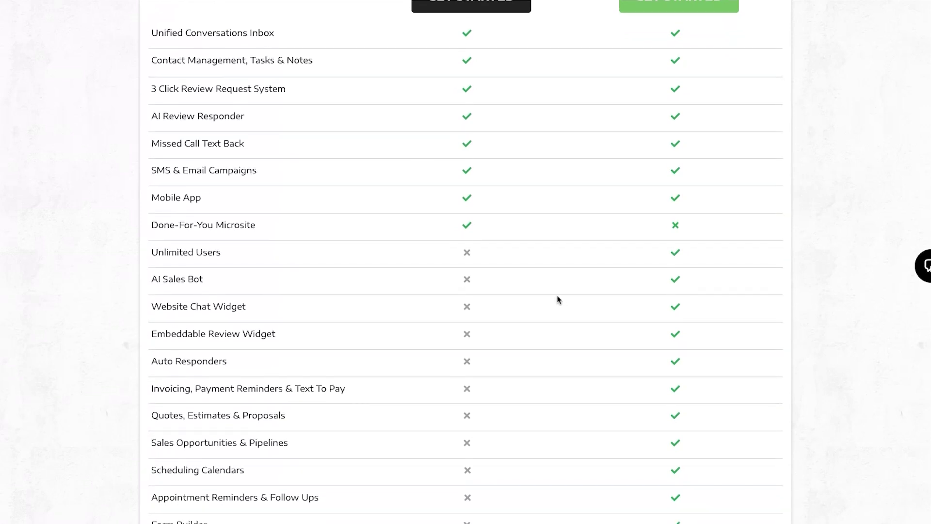
scroll(597, 300, "down", 1)
scroll(596, 300, "down", 1)
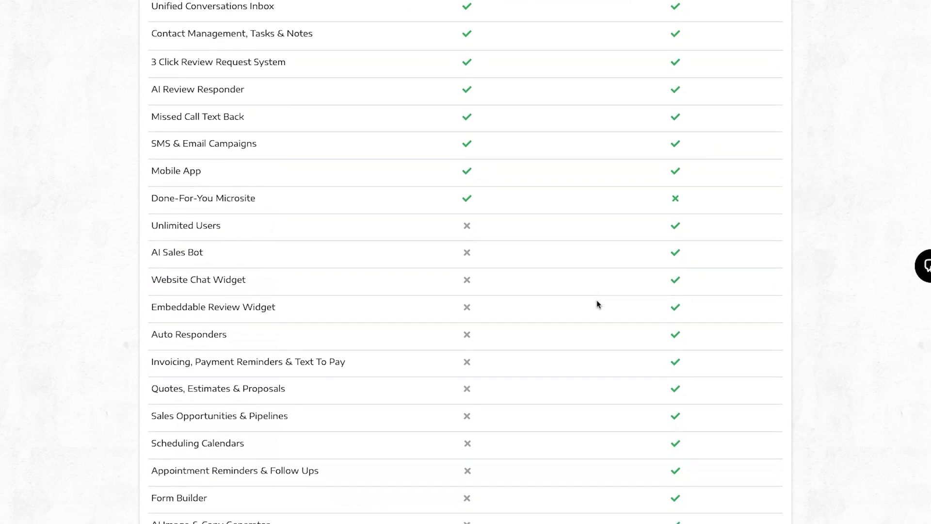
scroll(596, 300, "down", 1)
scroll(596, 300, "down", 1)
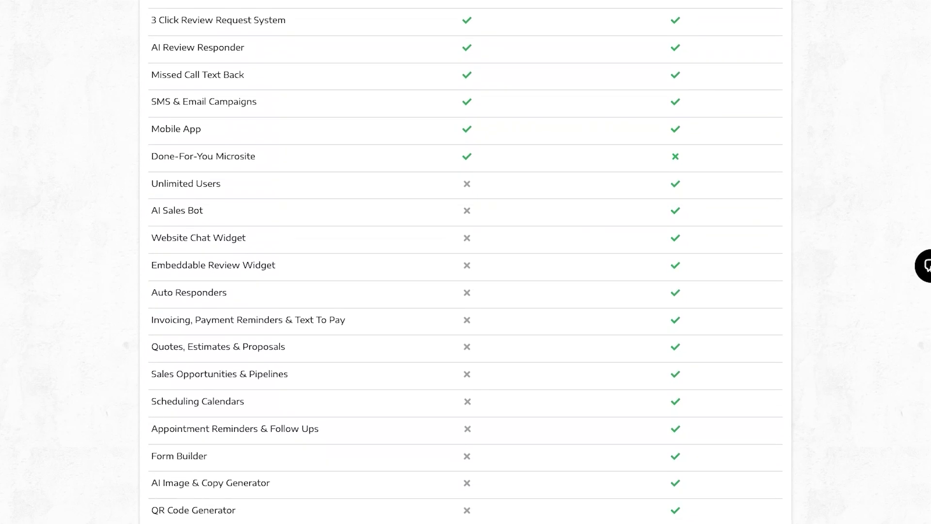
scroll(466, 262, "down", 1)
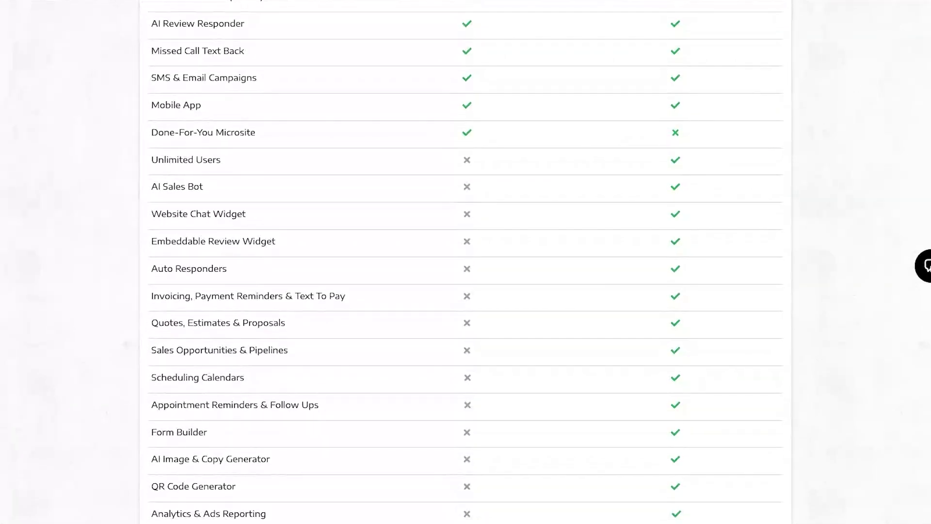
scroll(466, 262, "down", 1)
scroll(466, 262, "down", 1)
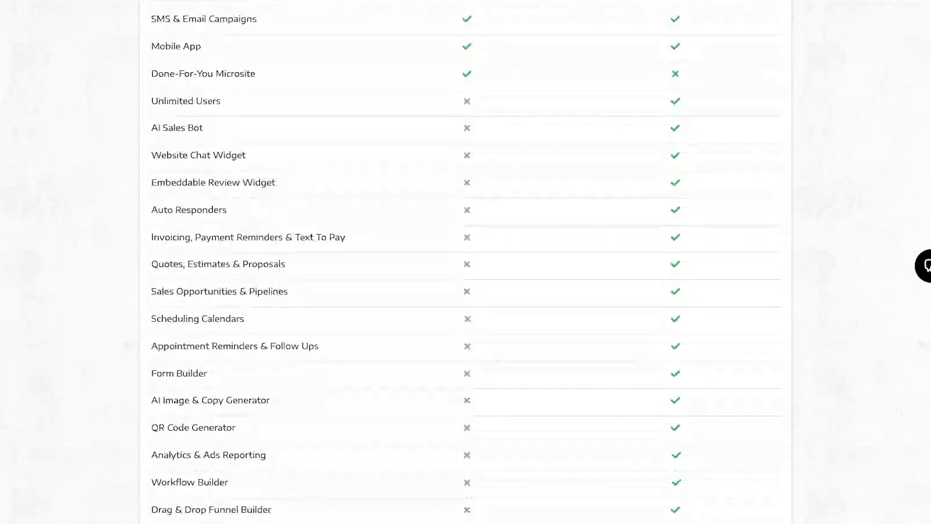
scroll(465, 263, "down", 1)
scroll(466, 262, "down", 1)
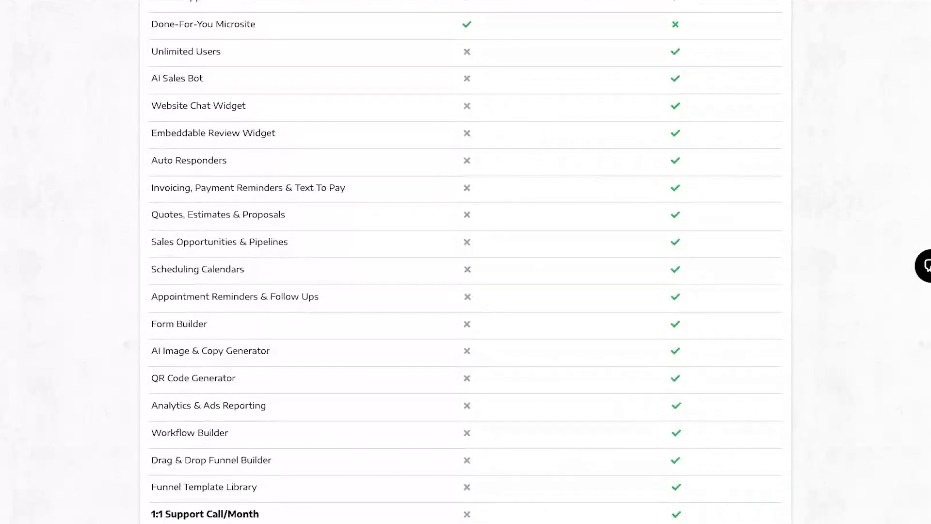
scroll(466, 261, "down", 1)
scroll(465, 262, "down", 1)
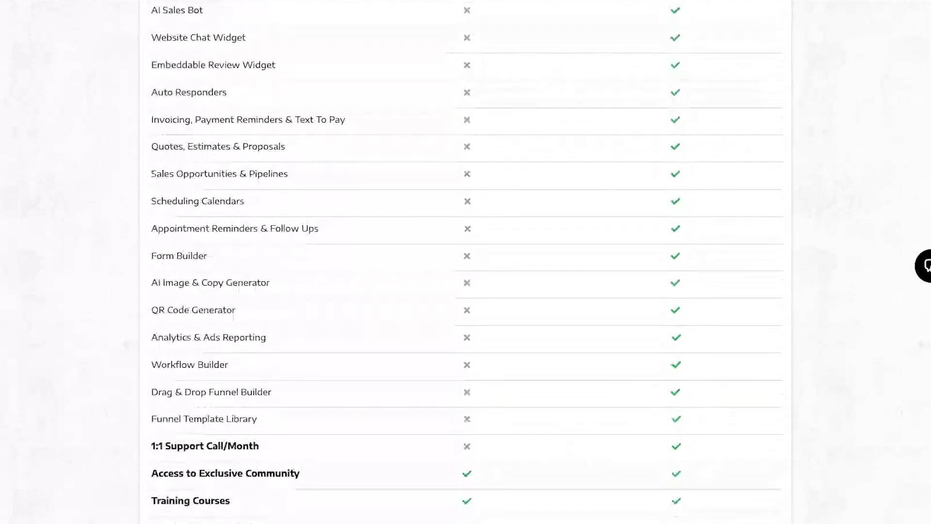
scroll(466, 262, "down", 1)
scroll(466, 262, "down", 1)
scroll(466, 262, "down", 1)
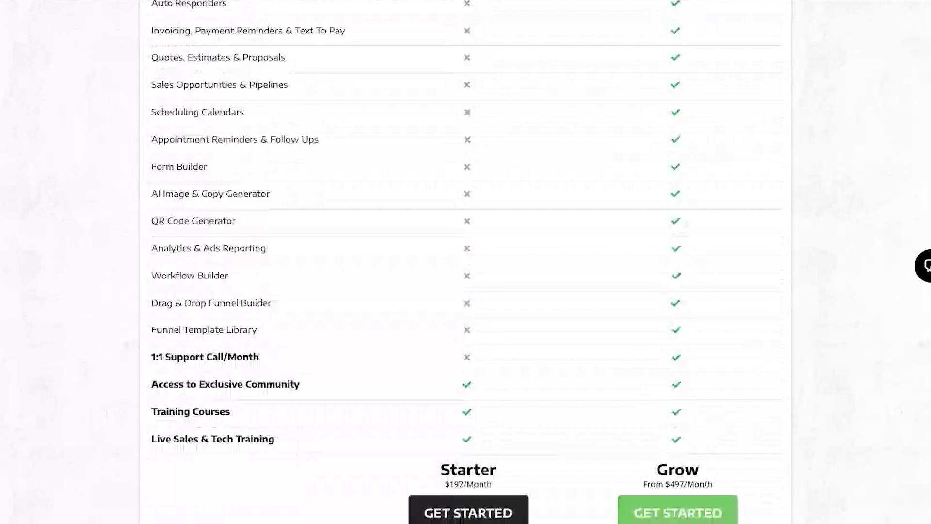
scroll(466, 262, "down", 1)
scroll(465, 262, "down", 1)
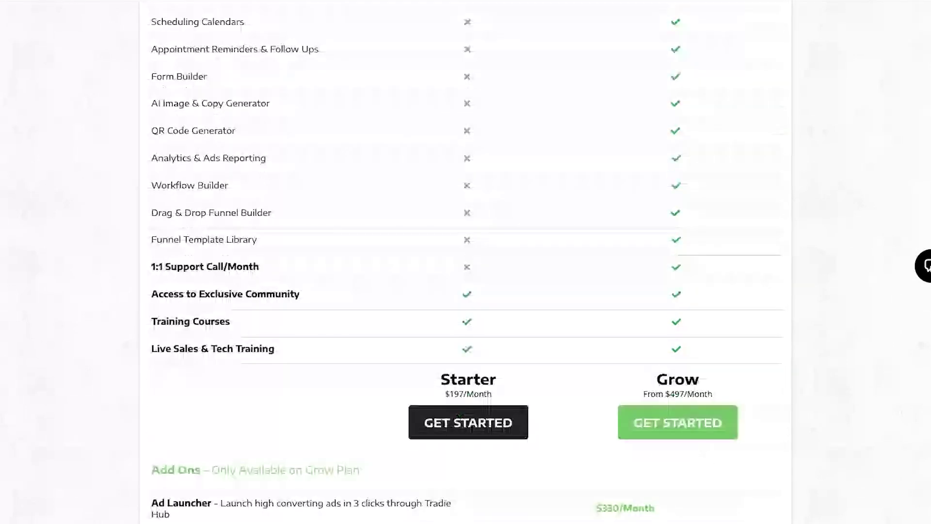
scroll(465, 263, "up", 1)
scroll(466, 262, "down", 2)
scroll(465, 262, "down", 3)
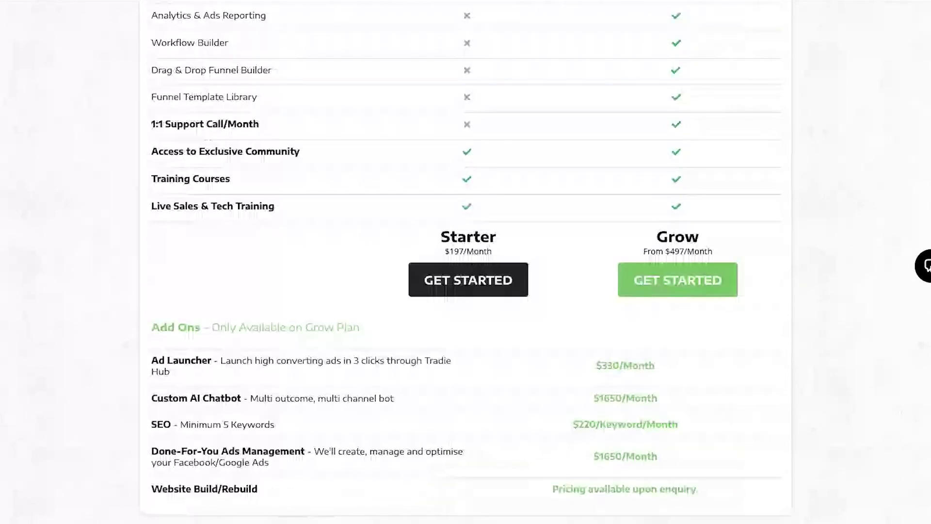
scroll(466, 262, "down", 2)
scroll(426, 318, "down", 1)
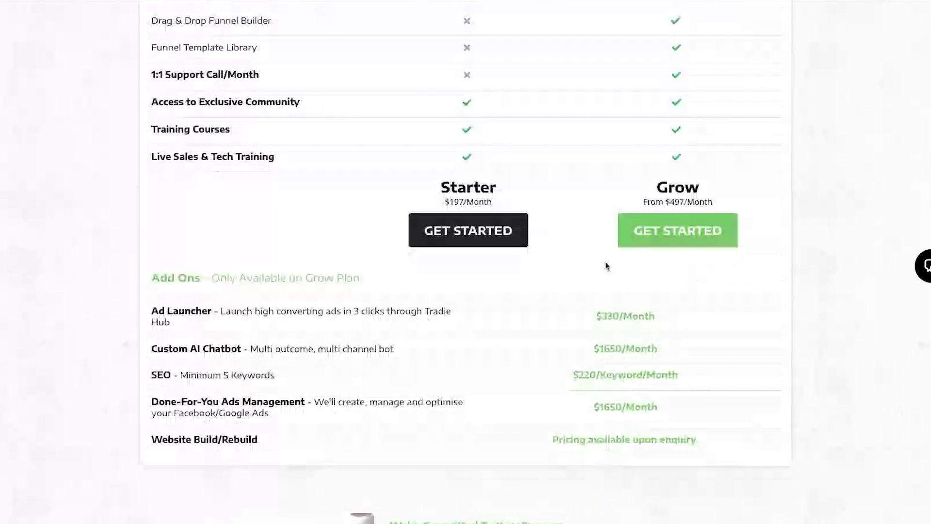
scroll(607, 266, "up", 3)
scroll(559, 222, "up", 3)
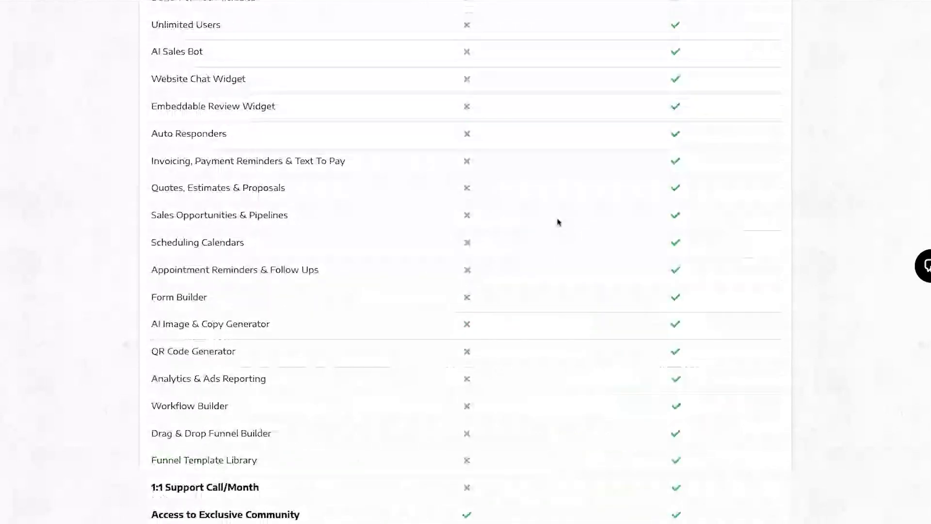
scroll(558, 222, "up", 4)
scroll(558, 222, "up", 4)
scroll(557, 222, "up", 5)
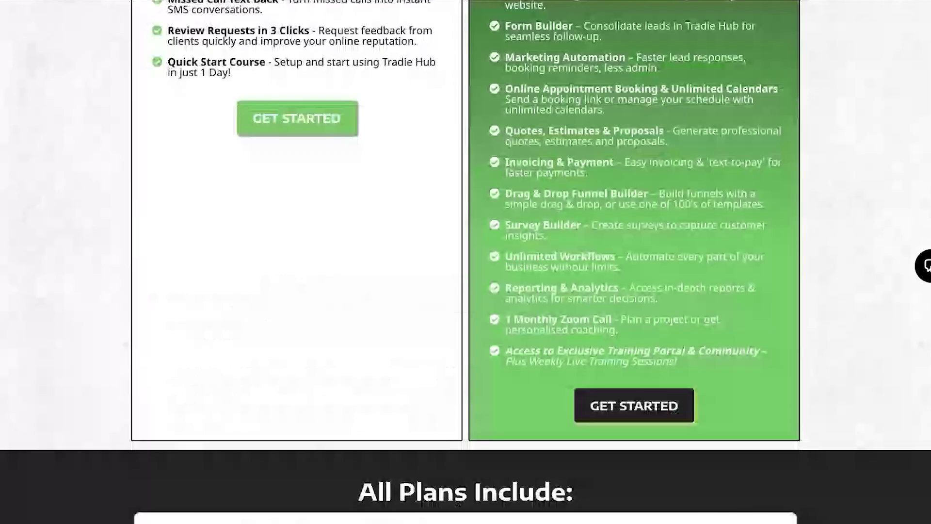
scroll(557, 221, "up", 5)
scroll(548, 217, "up", 1)
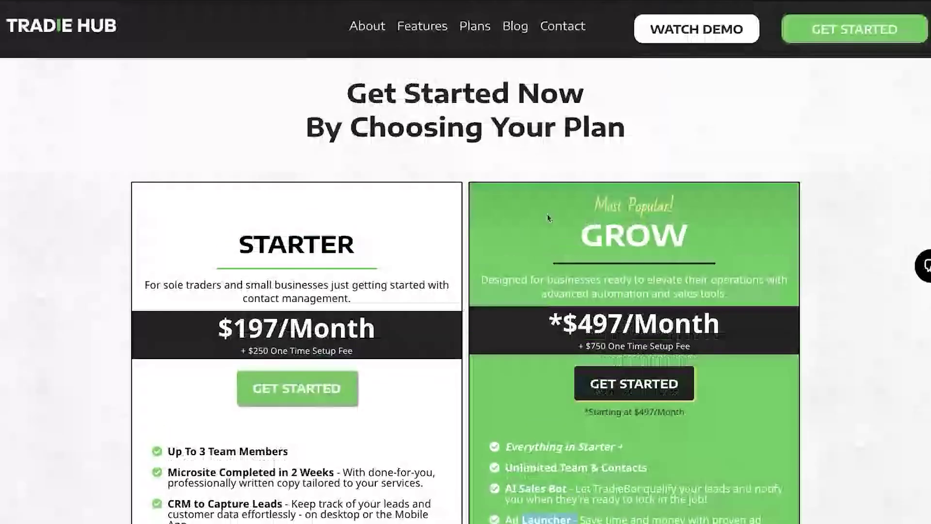